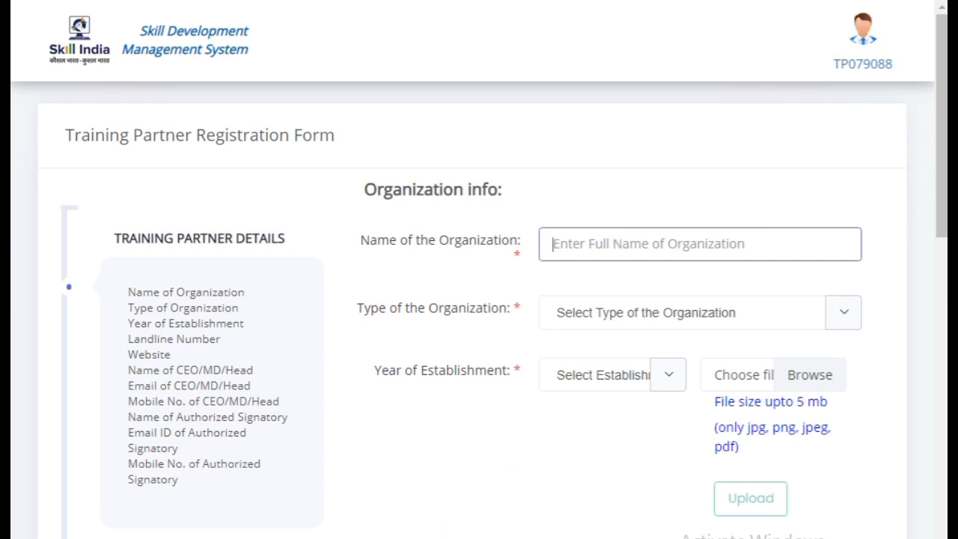
Enter 'makkalsevai' as the organization name
click(592, 506)
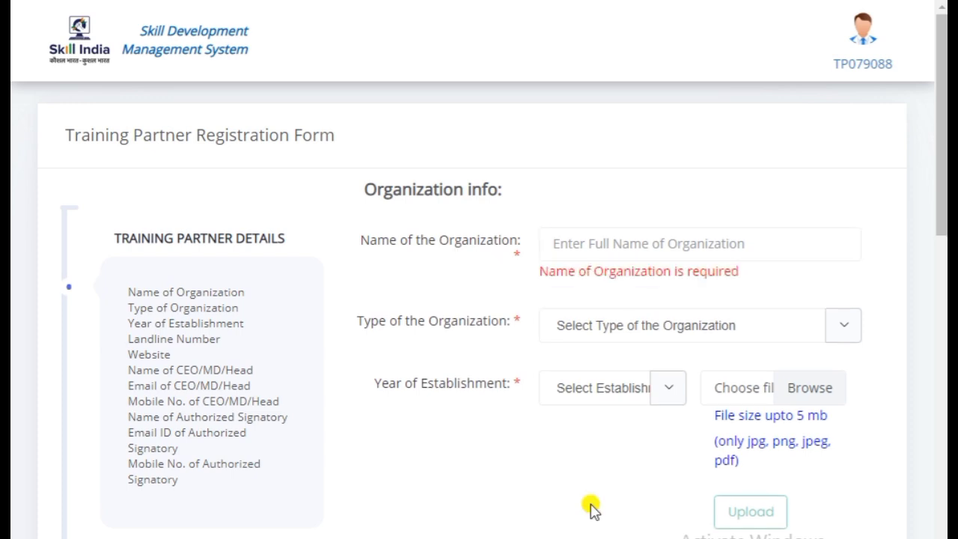
click(610, 247)
text(makkalsevai)
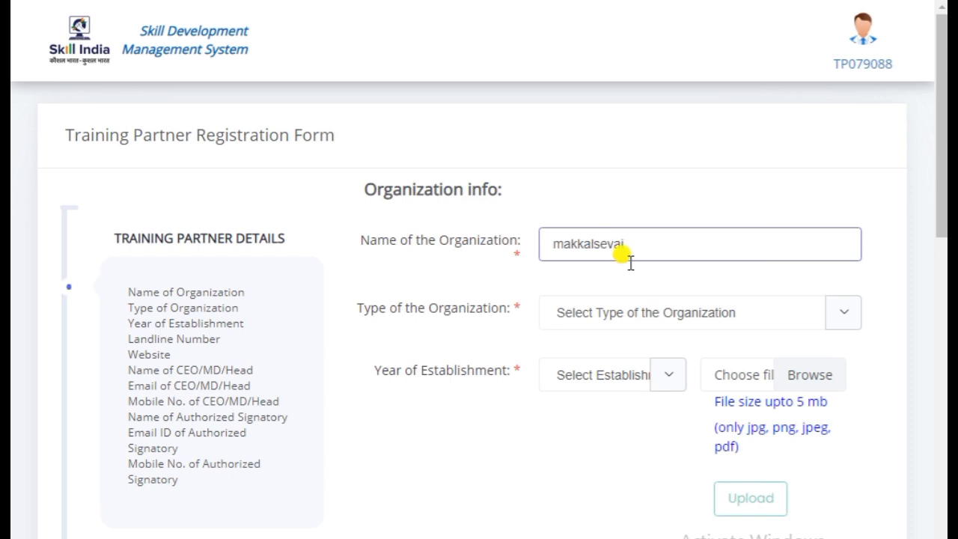
click(602, 312)
Set the organization type to Proprietorship and the year of establishment to 2012
click(602, 312)
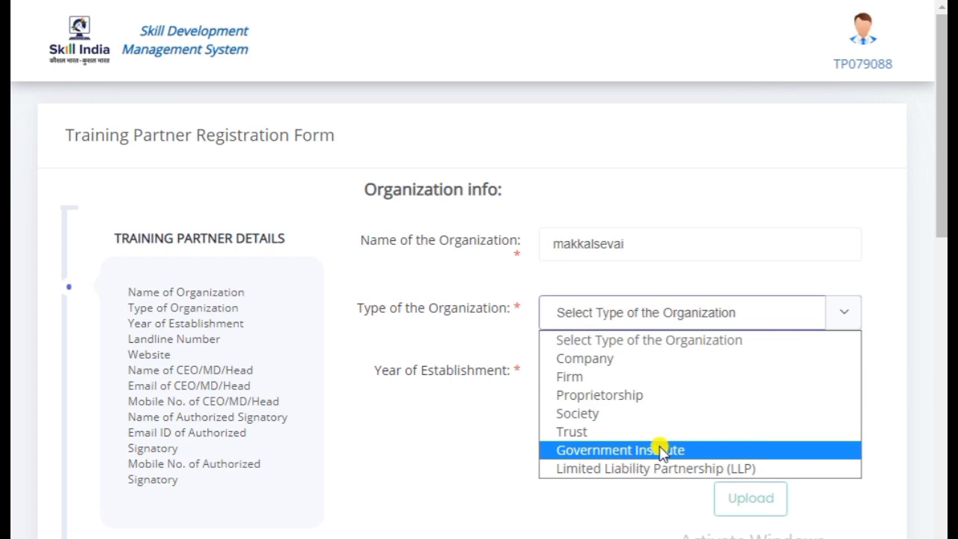
click(636, 405)
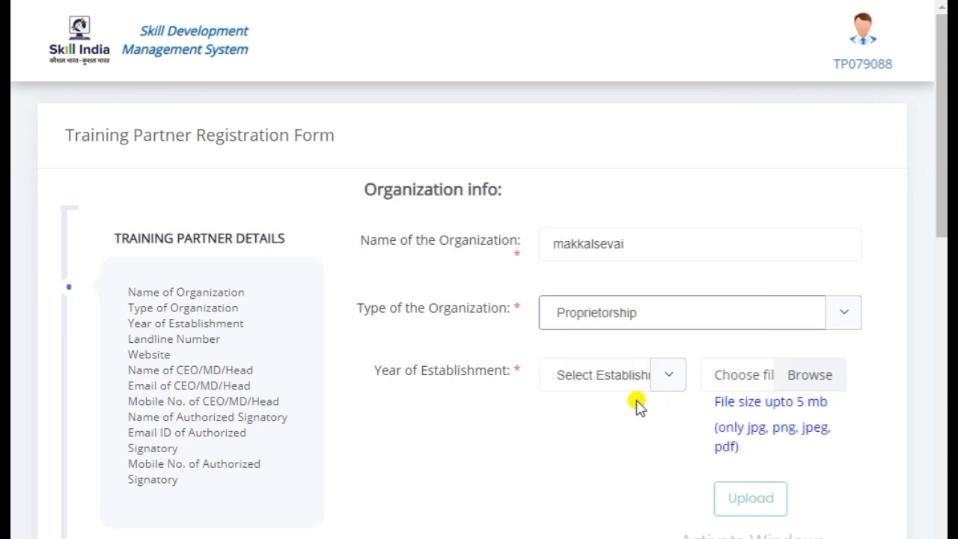
scroll(568, 400, down, 2)
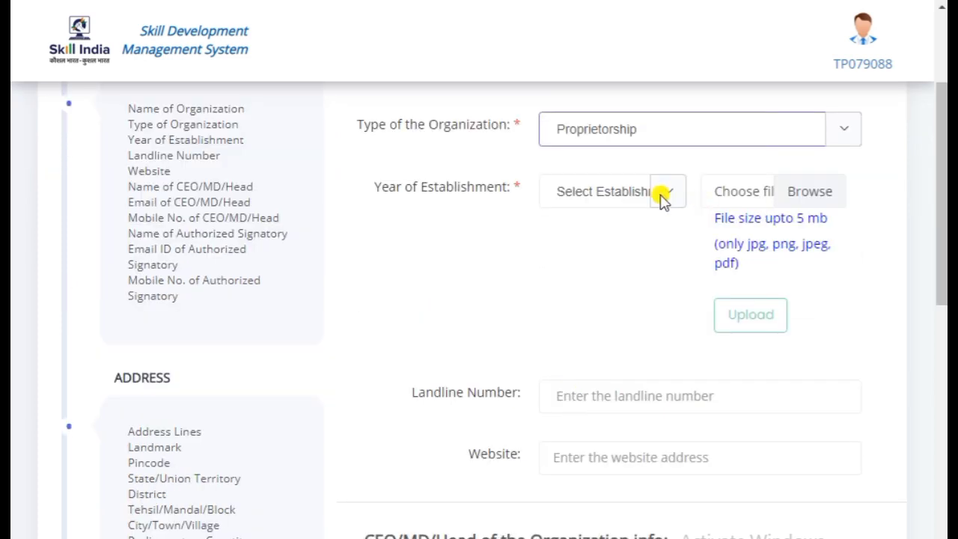
click(621, 195)
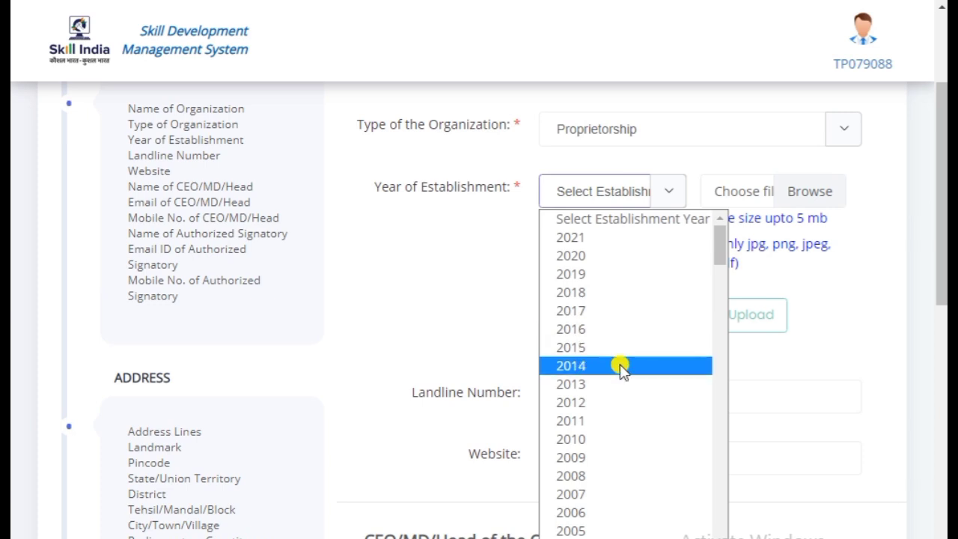
click(624, 403)
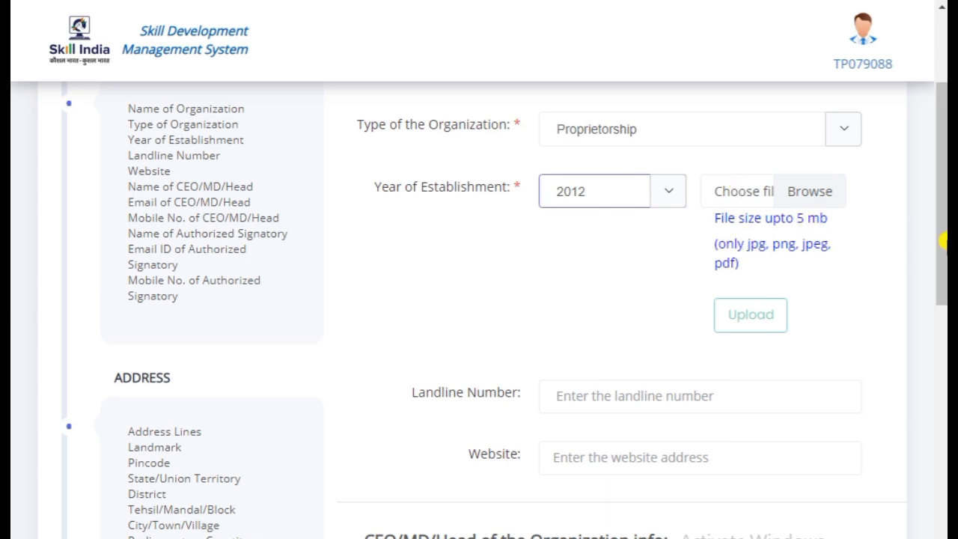
Move past the Landline and Website fields, leaving them blank
drag(940, 233, 940, 288)
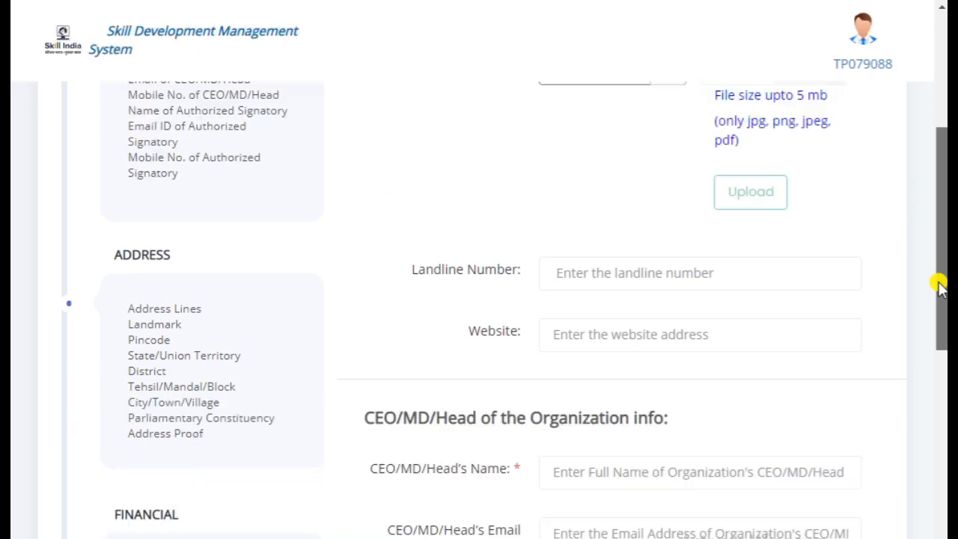
click(657, 276)
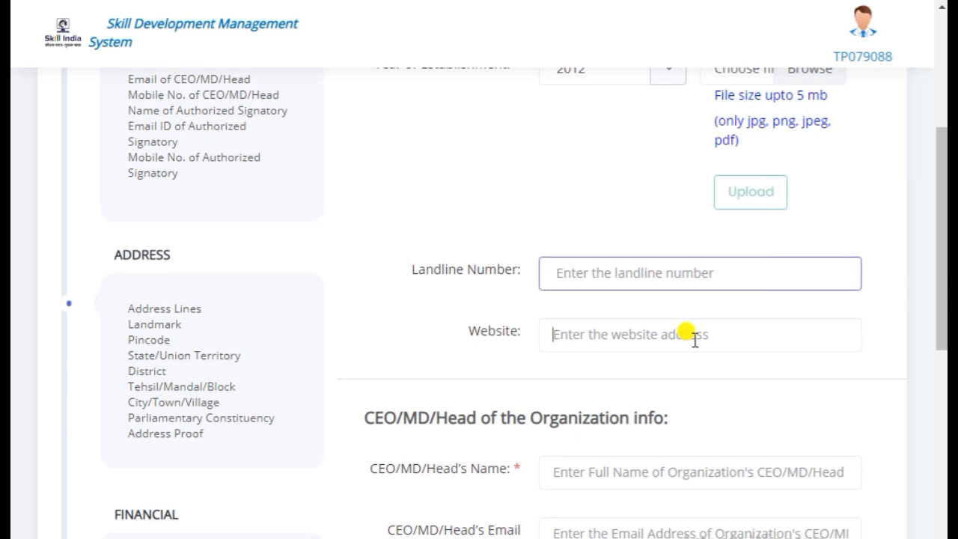
click(573, 208)
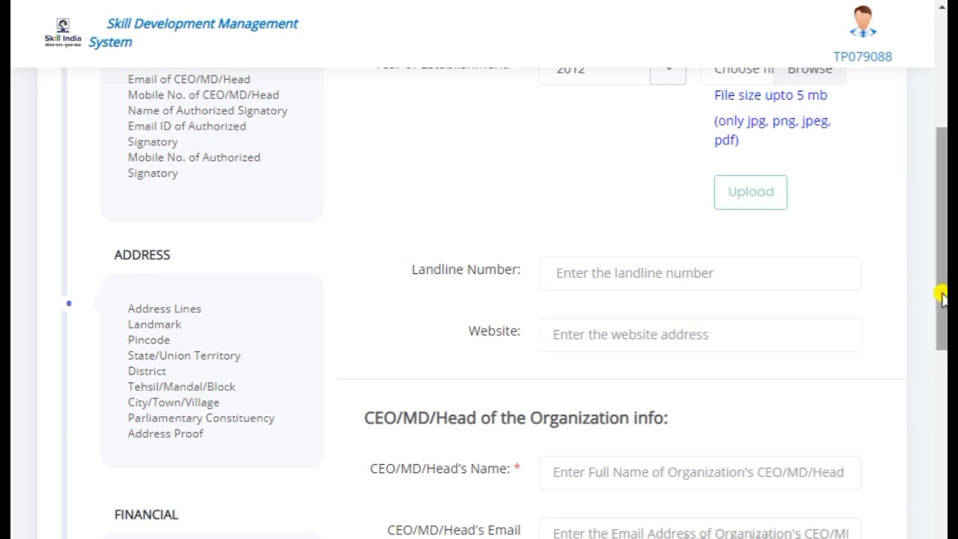
scroll(941, 294, down, 3)
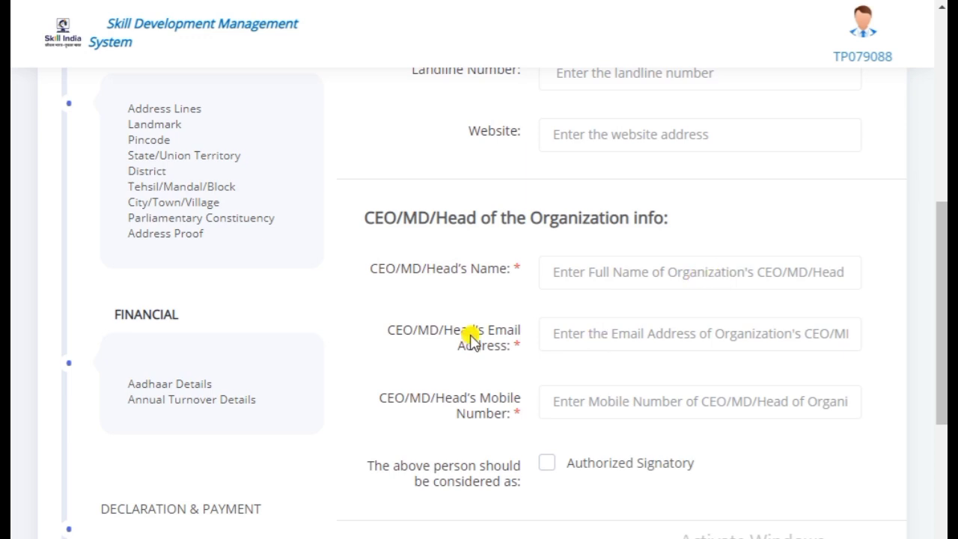
Pass the CEO/MD/Head email, enter 0 as the mobile number, and scroll to Save & Next
click(606, 341)
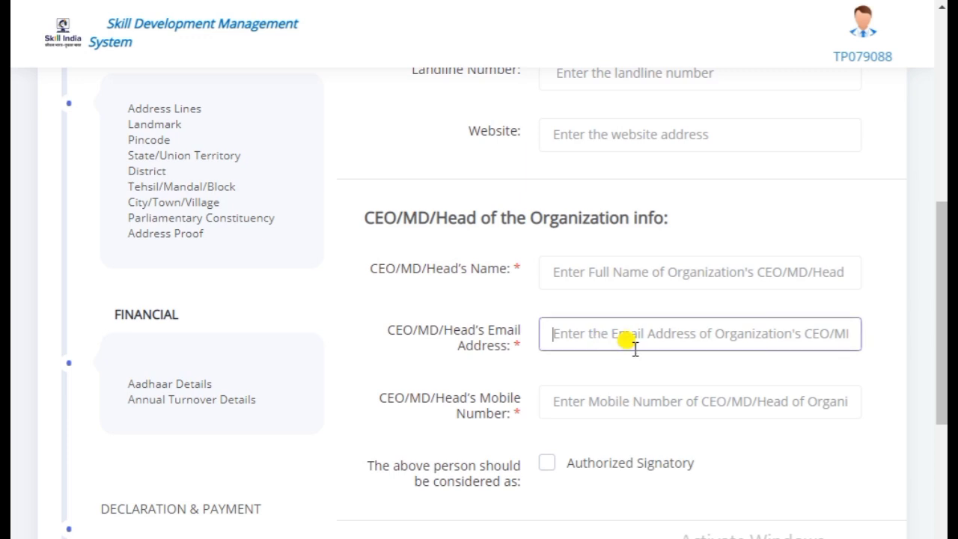
scroll(674, 345, down, 2)
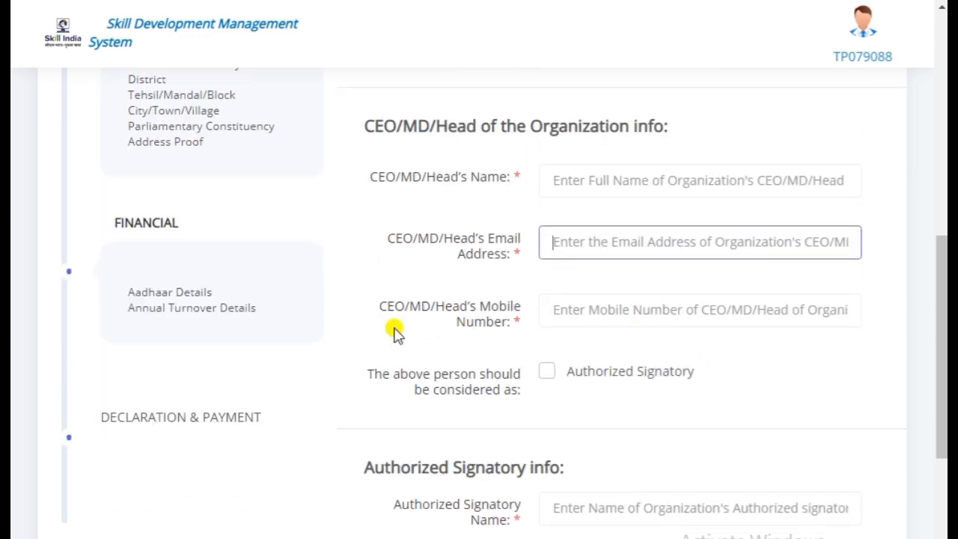
click(687, 303)
text(0)
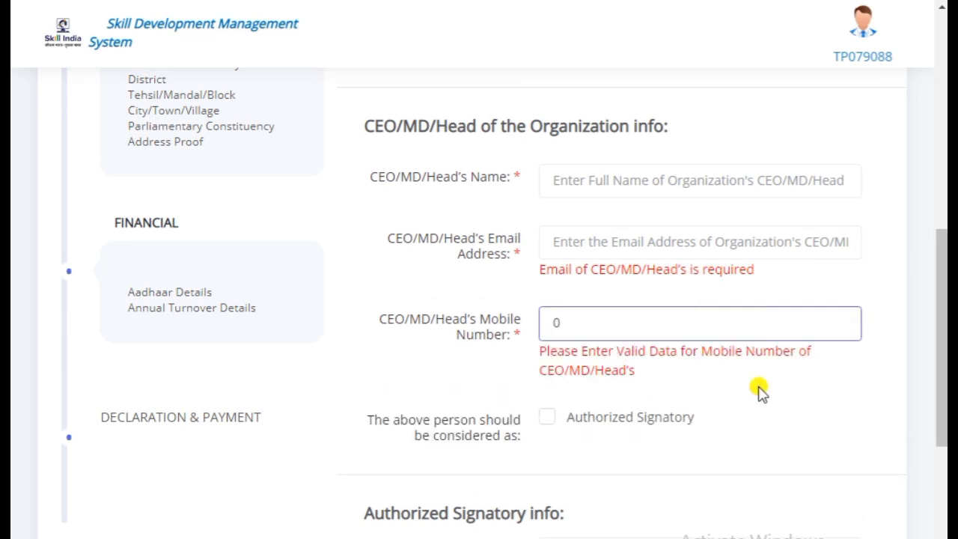
scroll(759, 388, down, 3)
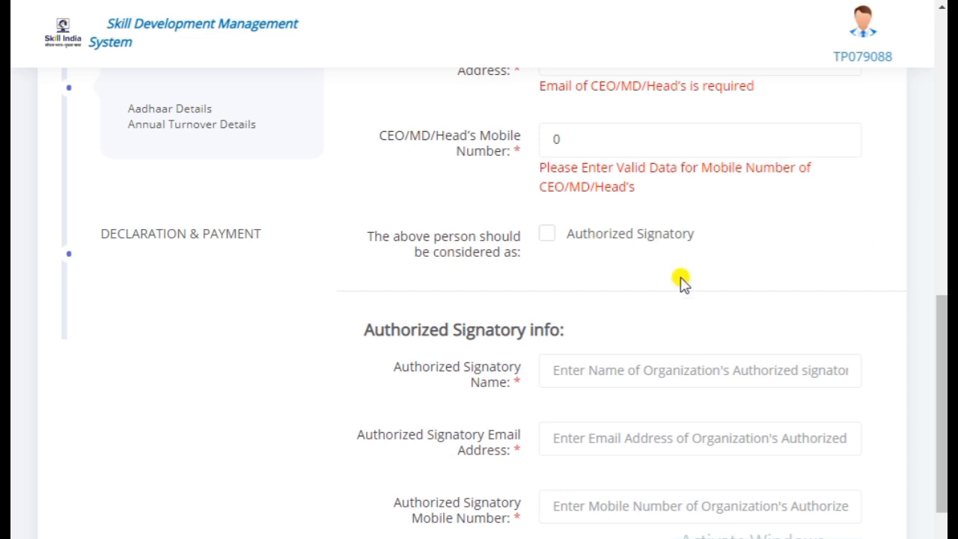
scroll(573, 467, down, 3)
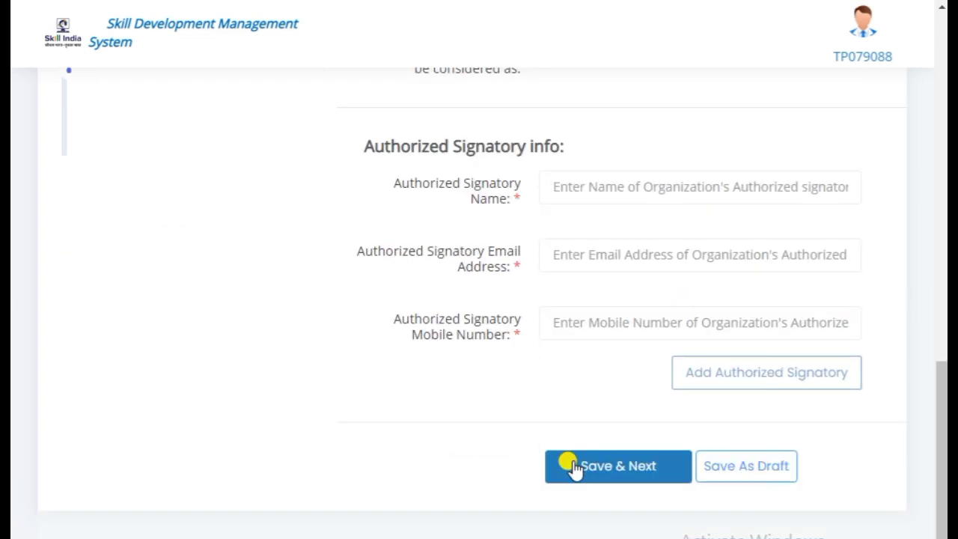
scroll(573, 466, up, 2)
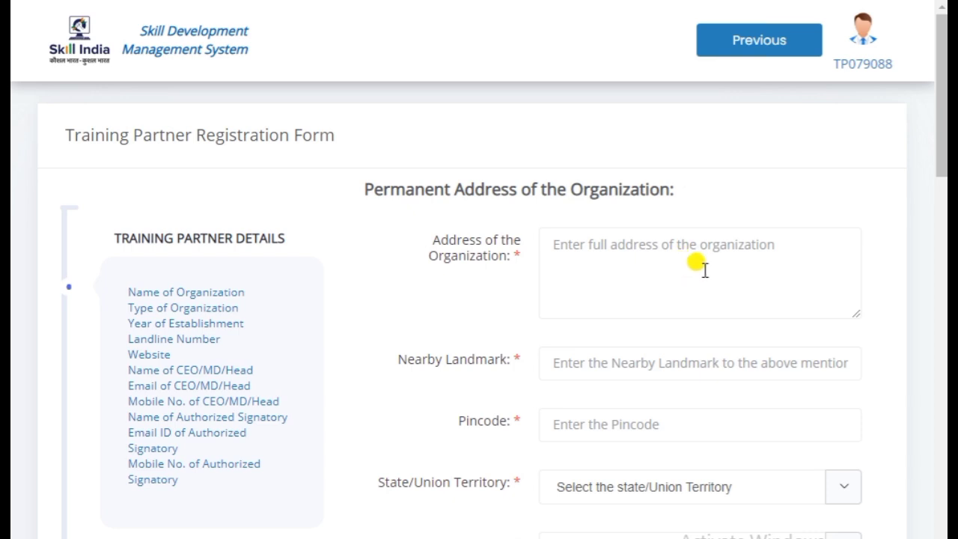
scroll(693, 268, down, 1)
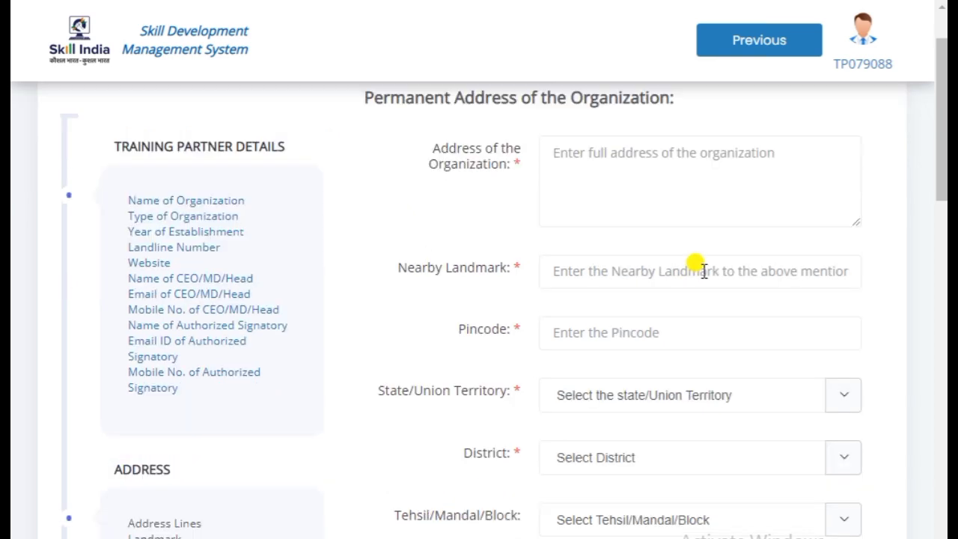
click(635, 270)
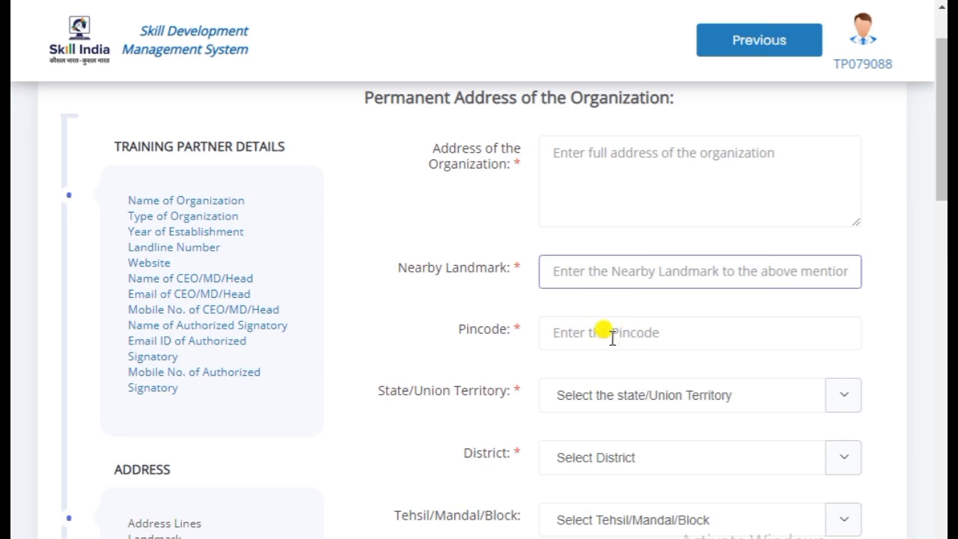
scroll(702, 325, down, 2)
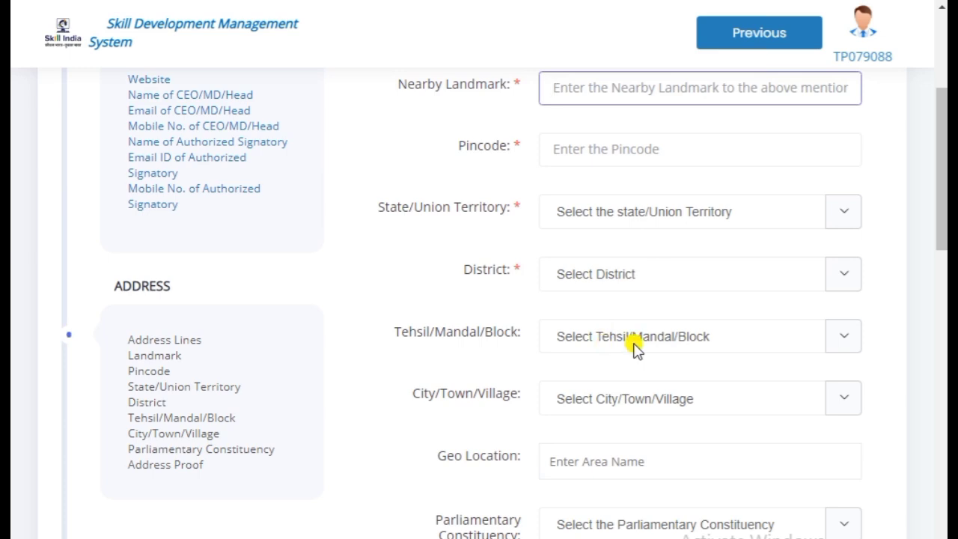
scroll(695, 326, down, 1)
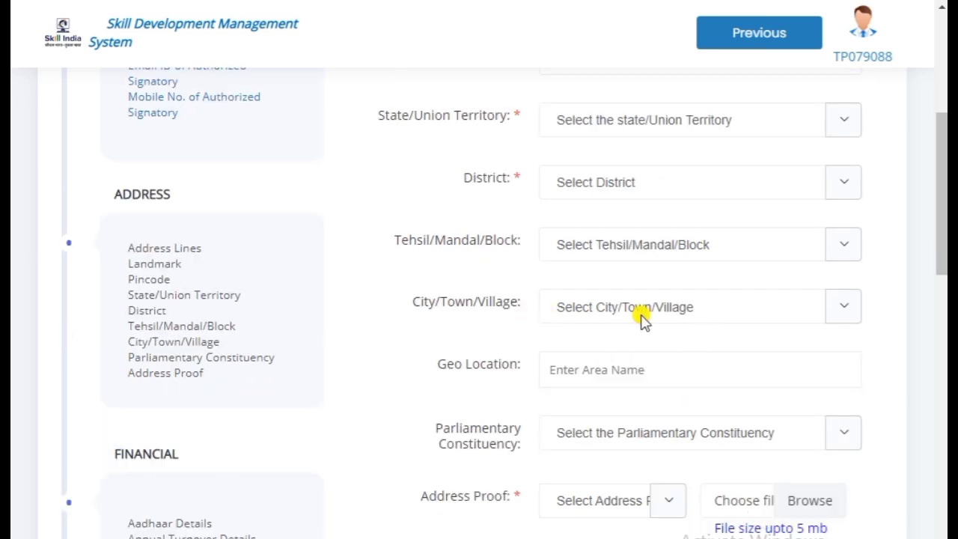
scroll(642, 318, down, 1)
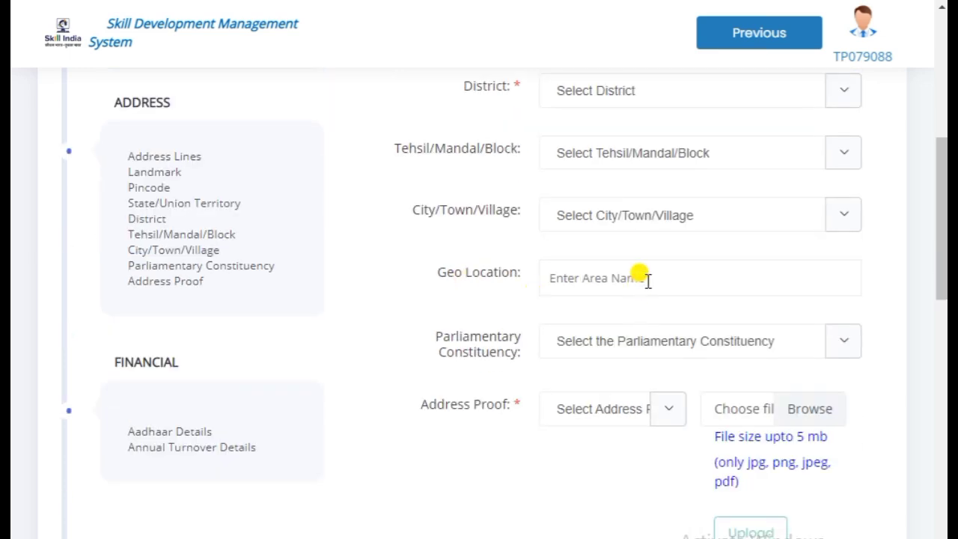
click(648, 279)
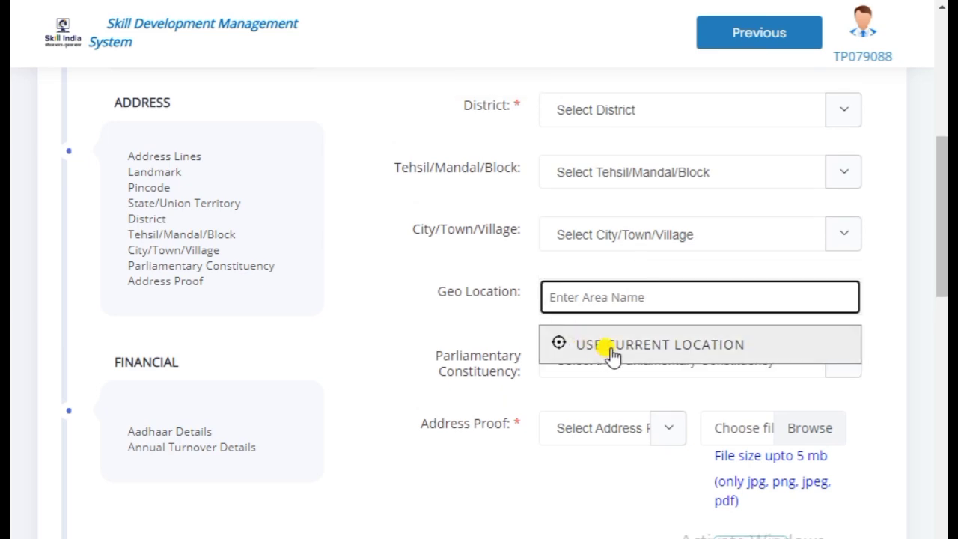
click(870, 280)
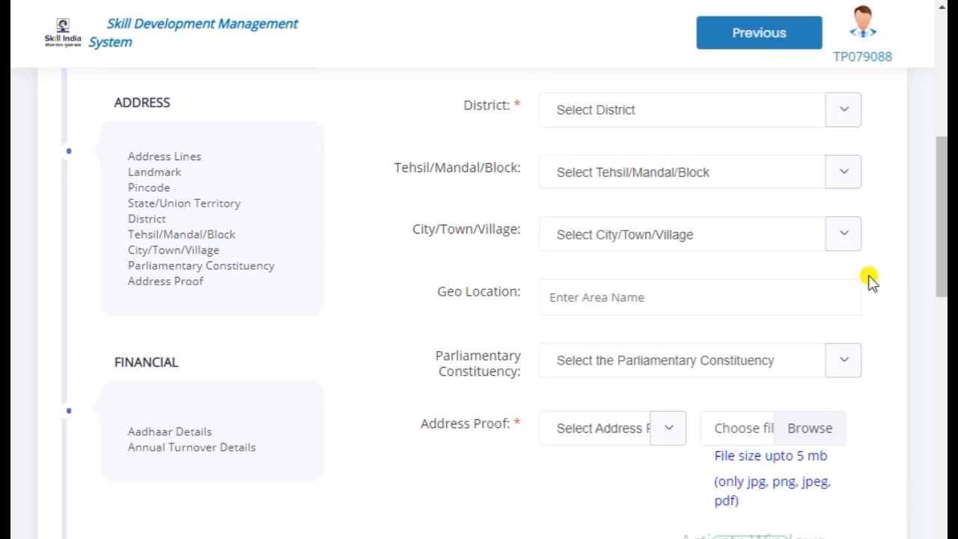
click(669, 366)
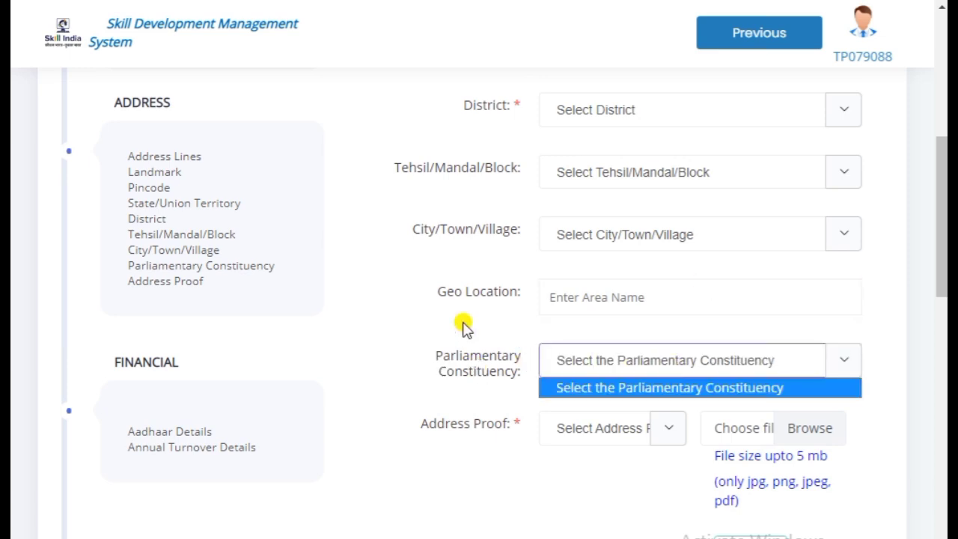
click(663, 347)
scroll(786, 336, down, 4)
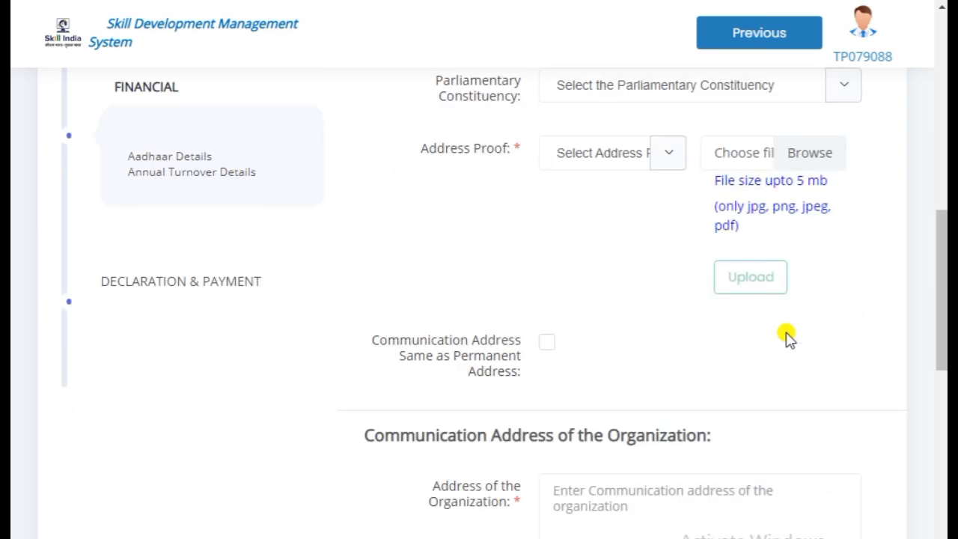
Review the Address Proof type list and close it without choosing one
click(612, 166)
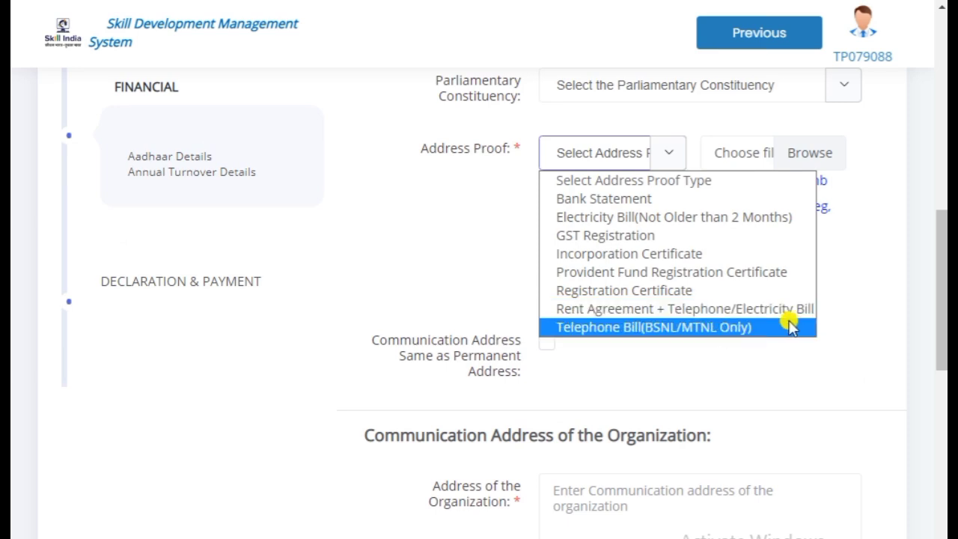
click(779, 358)
click(752, 292)
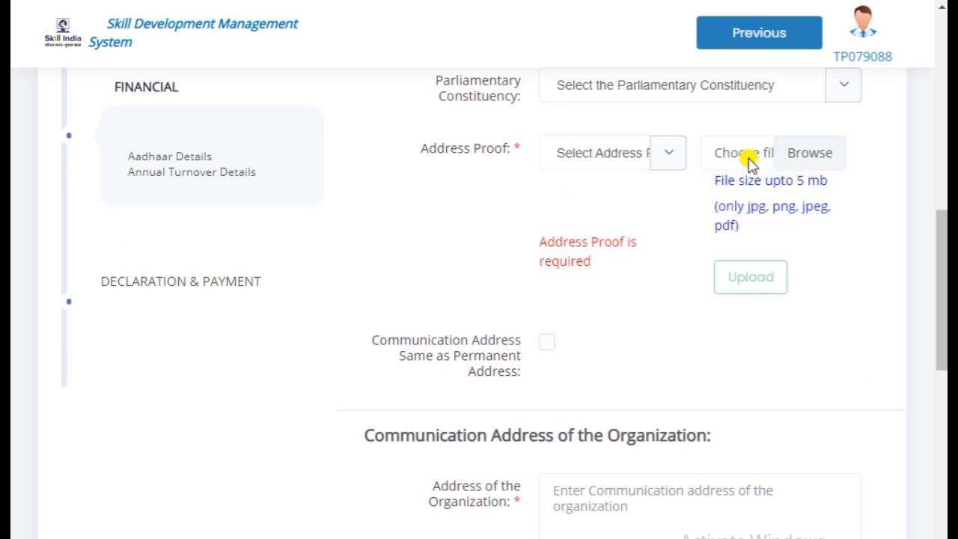
Try the Address Proof Upload button, then scroll down to Save & Next
click(741, 276)
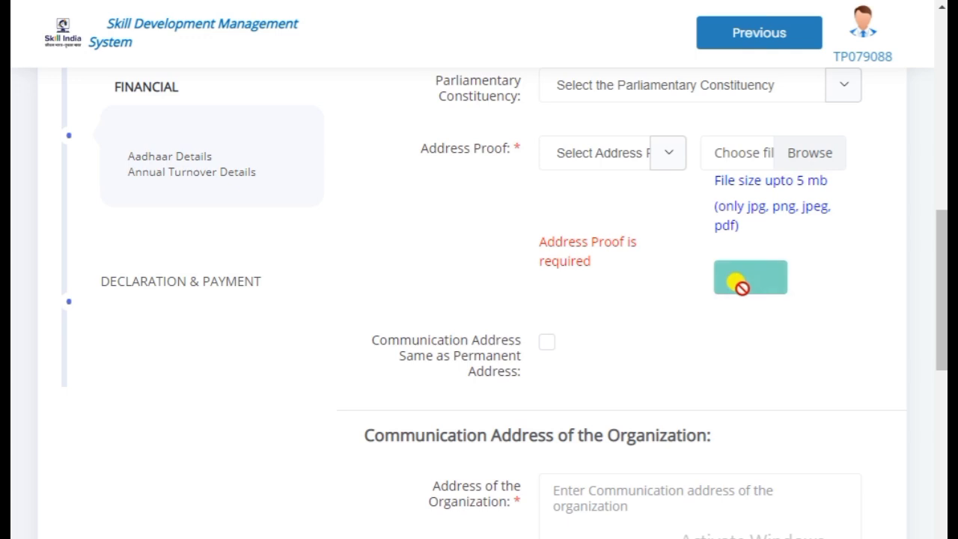
scroll(708, 344, down, 2)
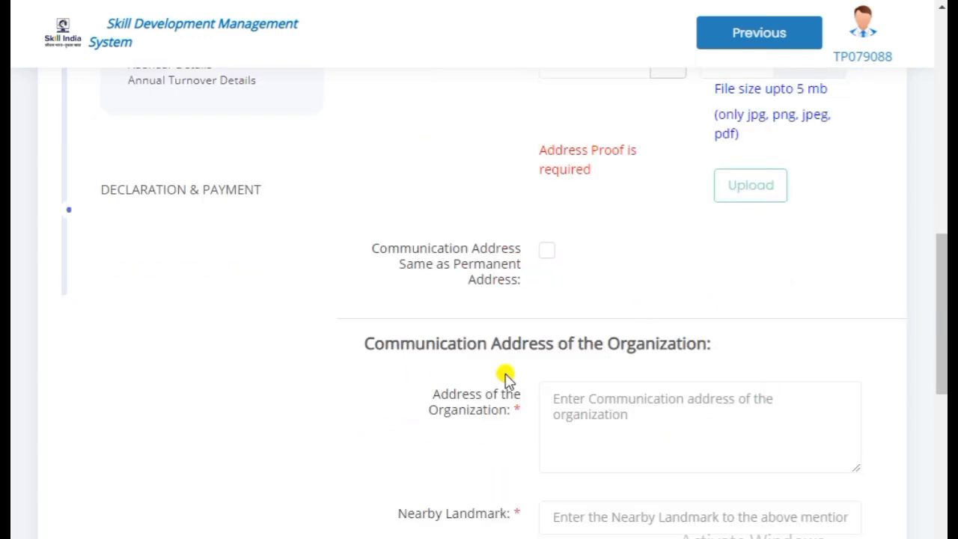
scroll(822, 367, down, 3)
scroll(822, 367, down, 5)
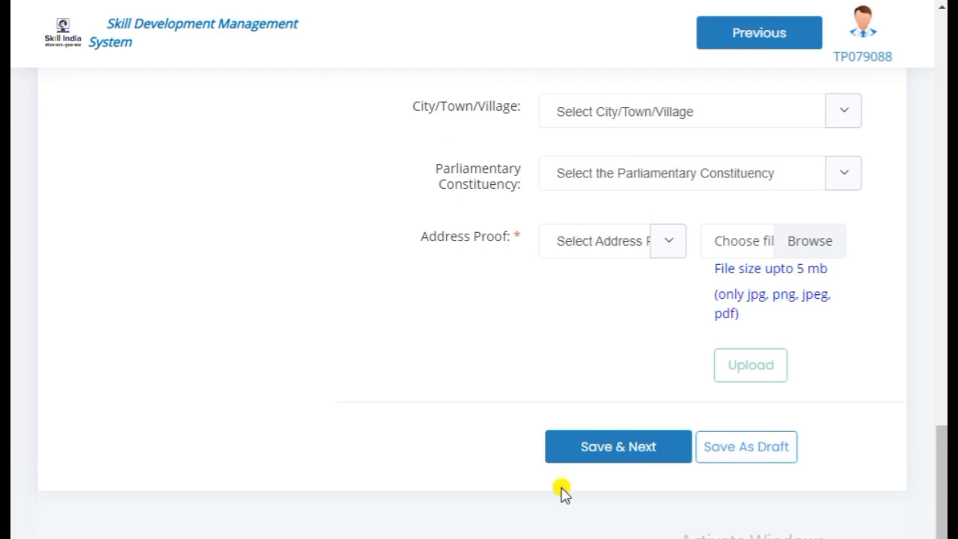
Save the address details and enter the Permanent Account Number under Financial Account Details
click(618, 446)
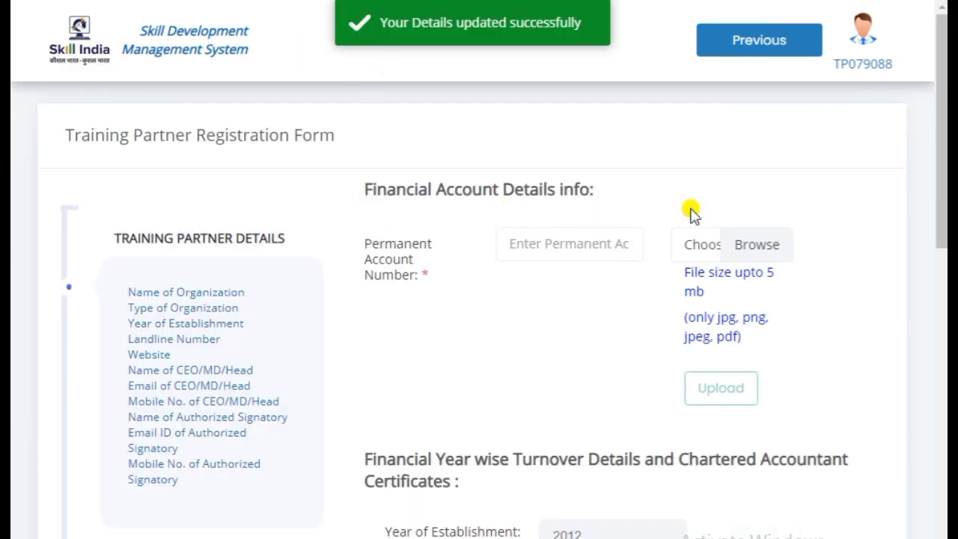
click(569, 249)
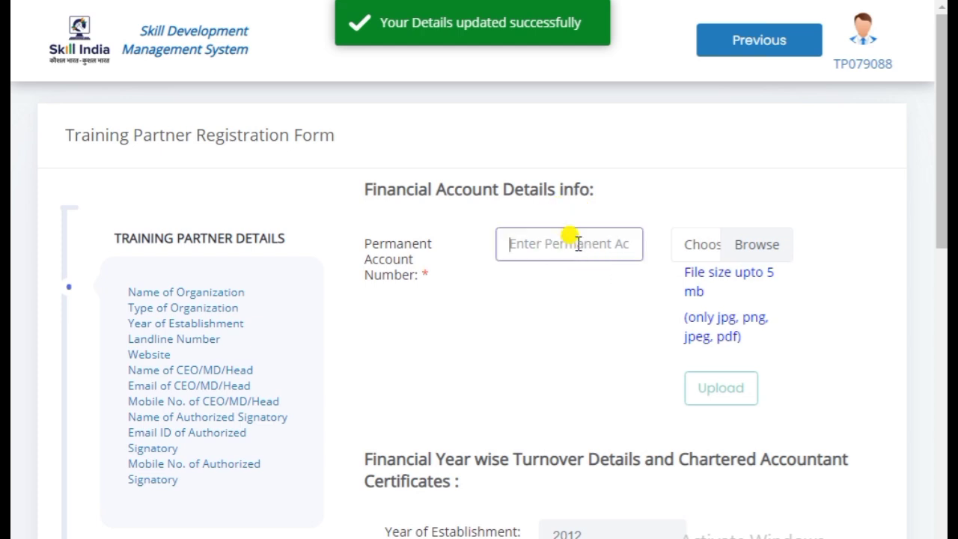
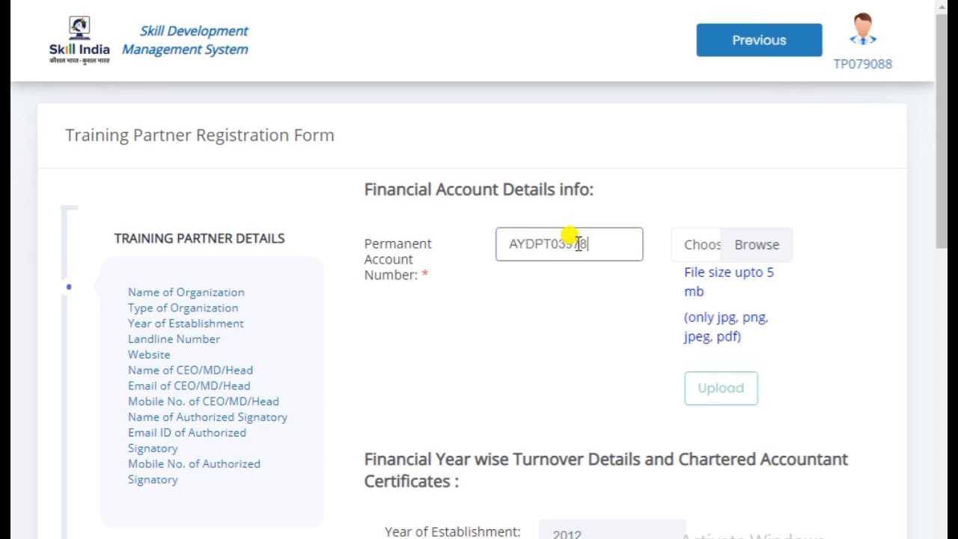
click(592, 313)
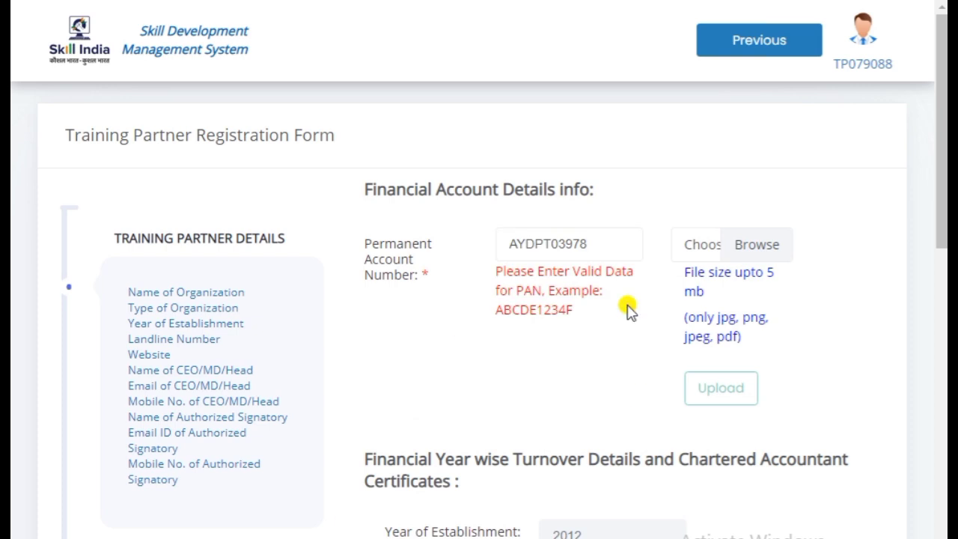
Correct the PAN entry and acknowledge the 'PAN Number Verified' confirmations
click(596, 241)
text(C)
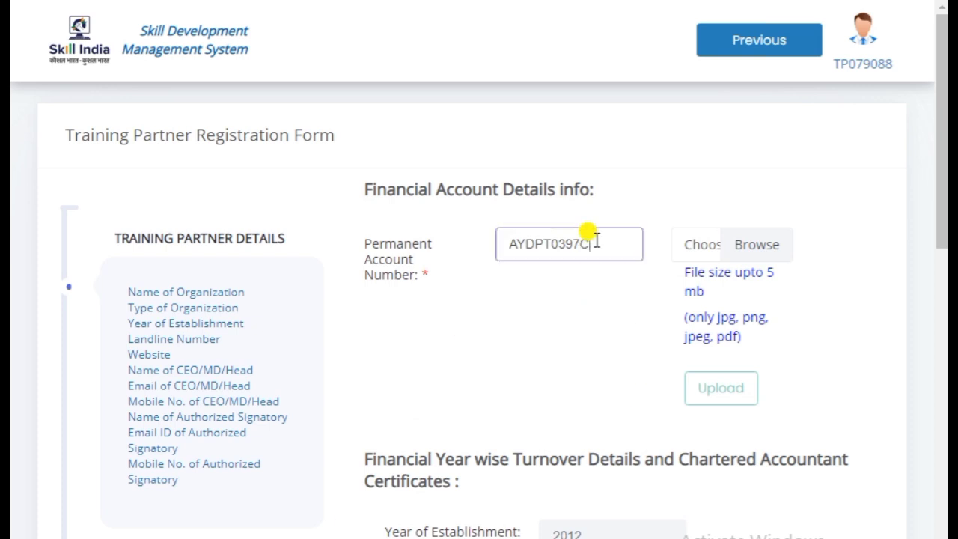
click(539, 312)
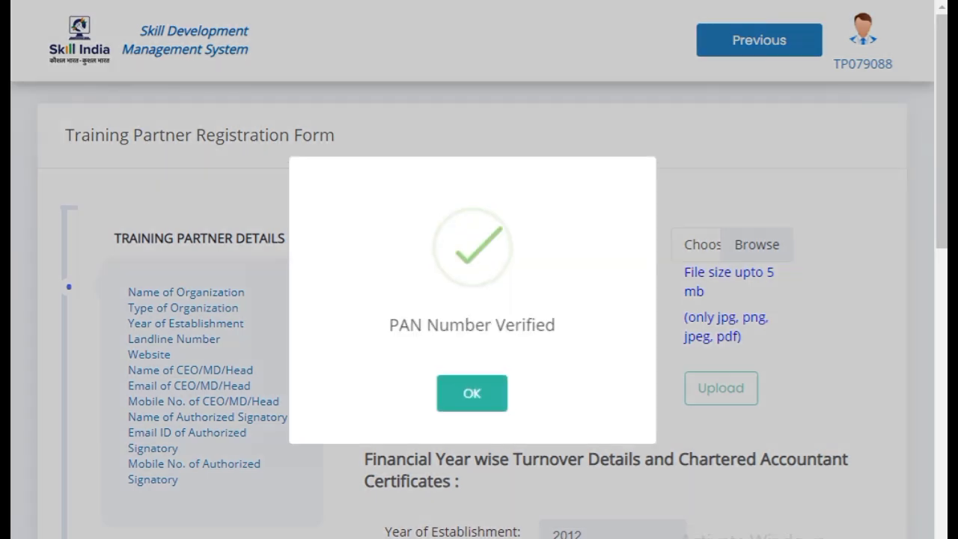
click(488, 397)
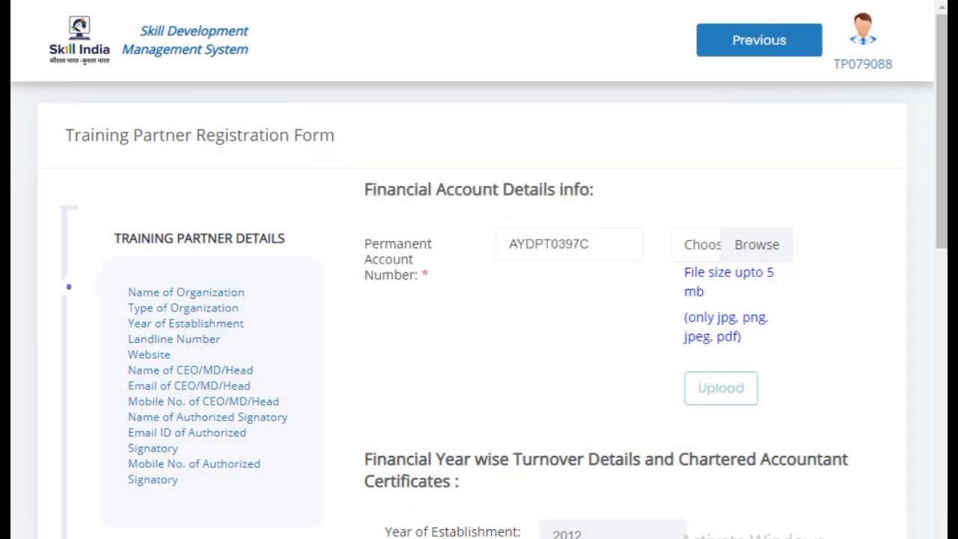
click(775, 253)
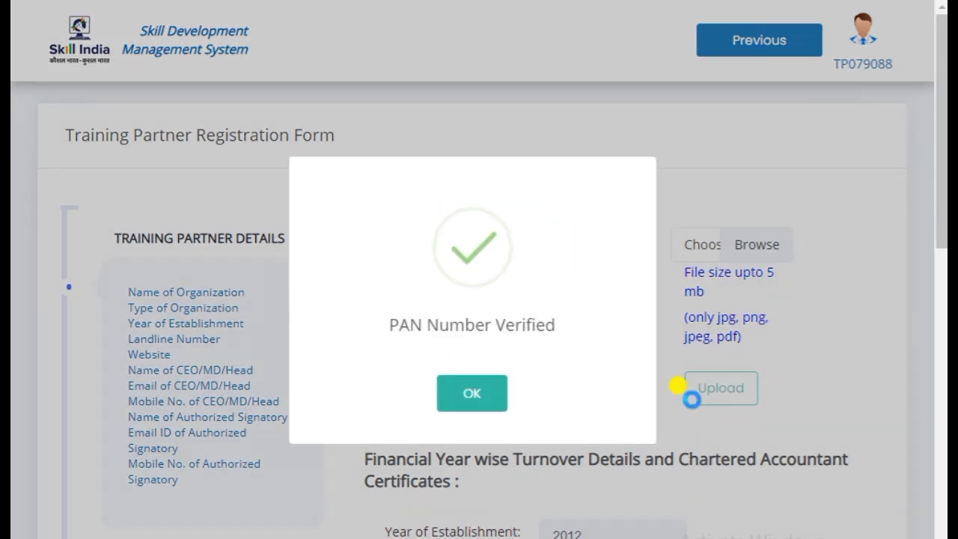
click(487, 392)
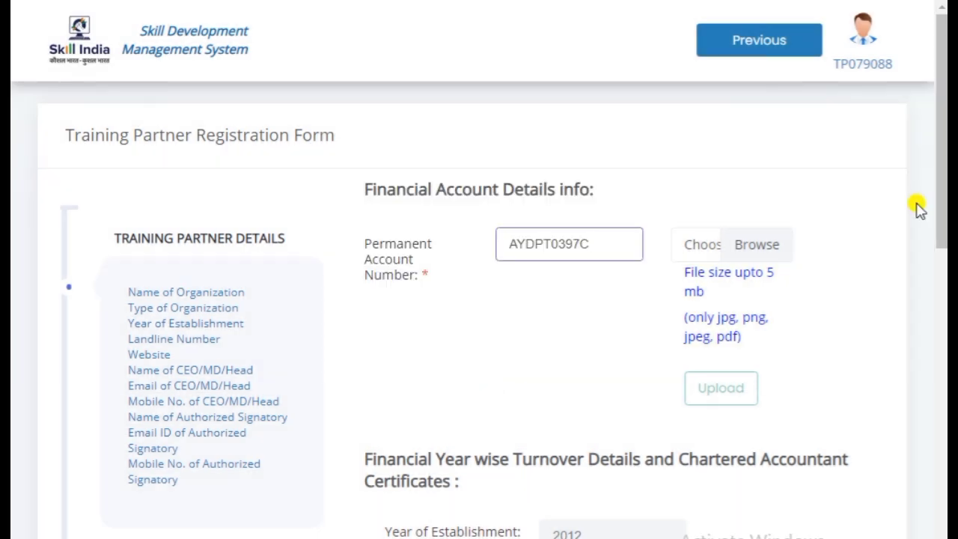
Scroll past the turnover fields, save the financial details, and acknowledge the PAN verified message
drag(940, 169, 940, 269)
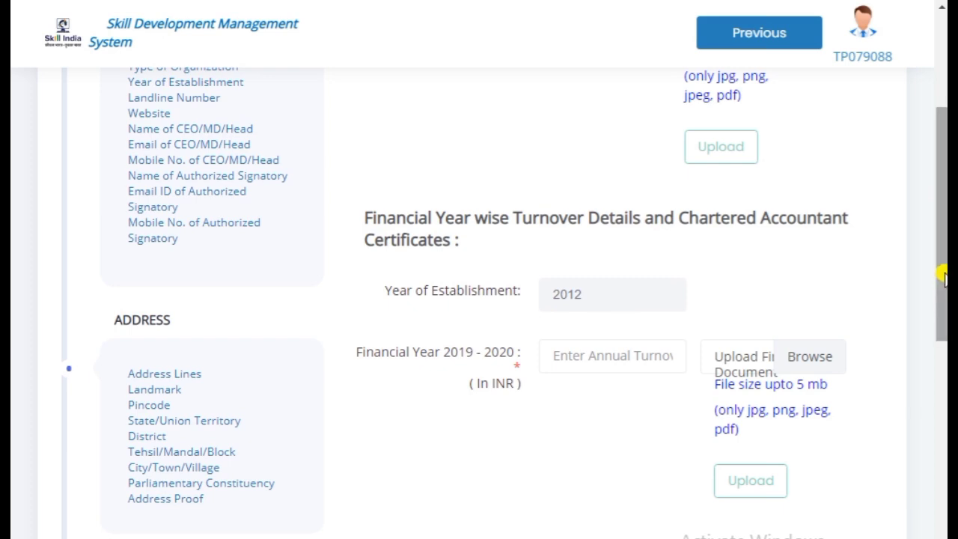
drag(941, 271, 945, 320)
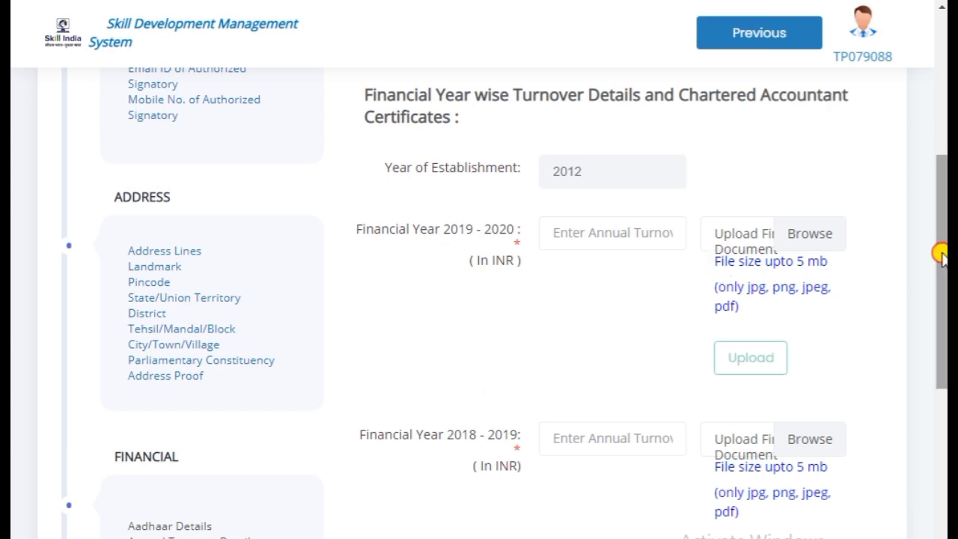
scroll(941, 293, down, 1)
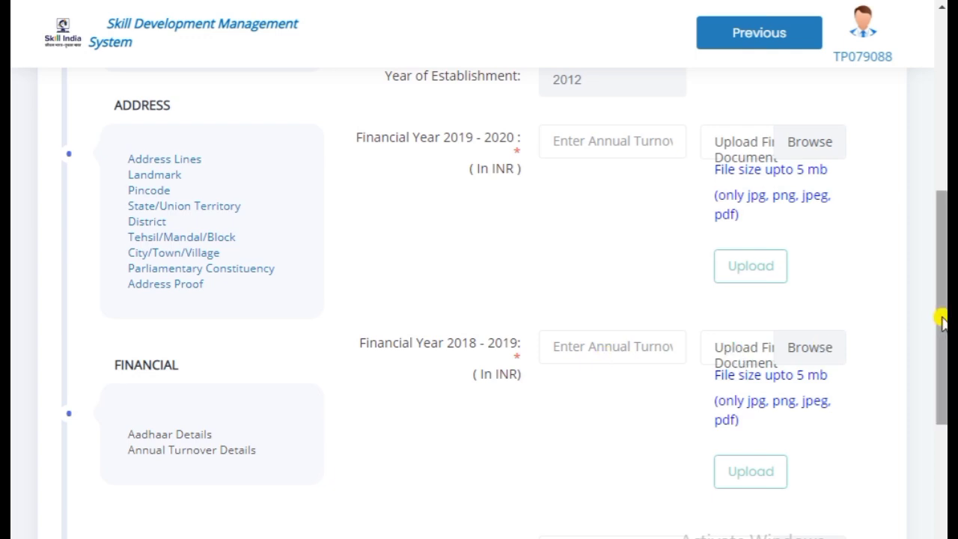
drag(942, 319, 940, 383)
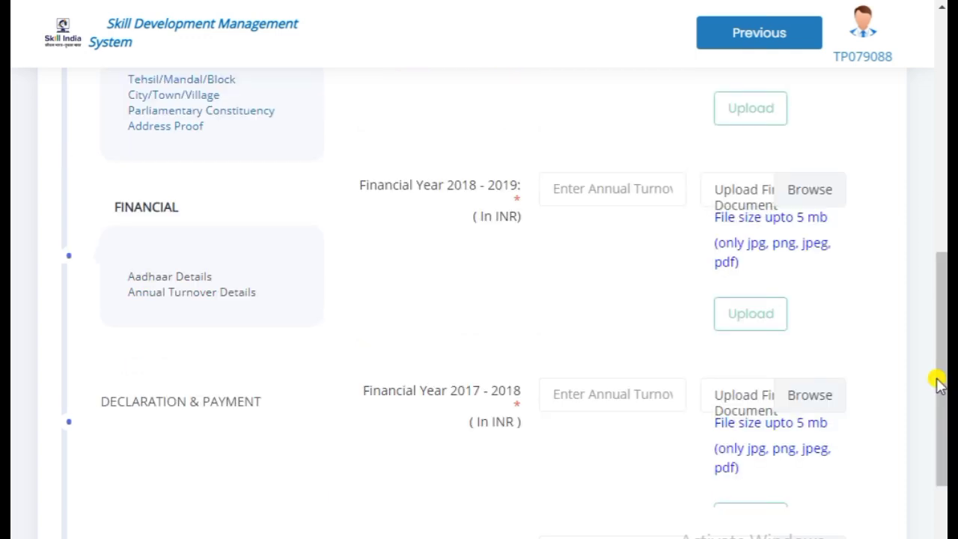
drag(937, 336, 942, 396)
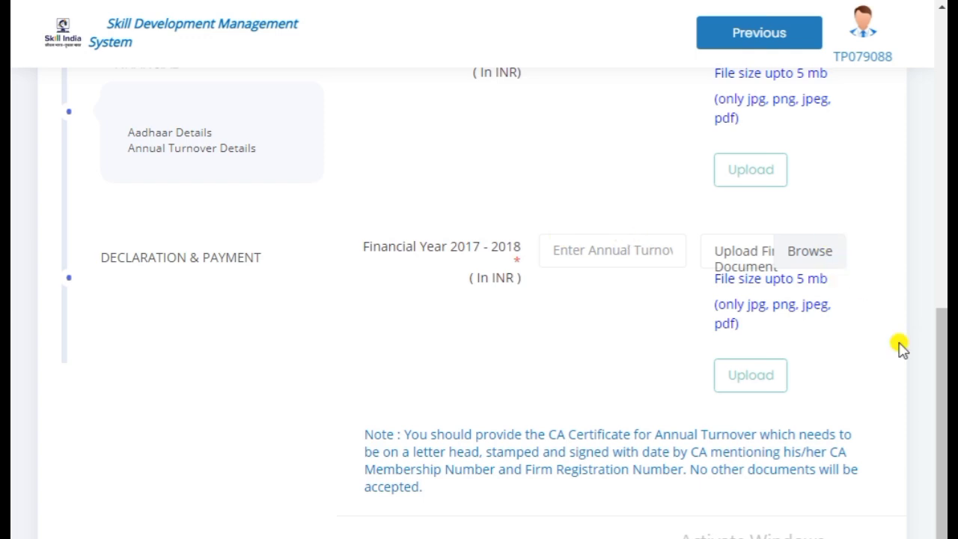
drag(943, 419, 942, 455)
click(602, 446)
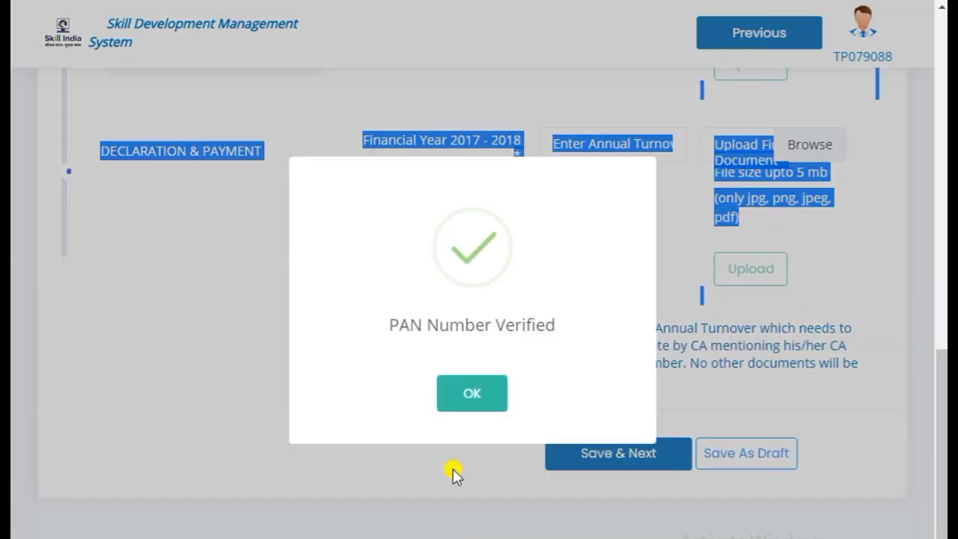
click(455, 395)
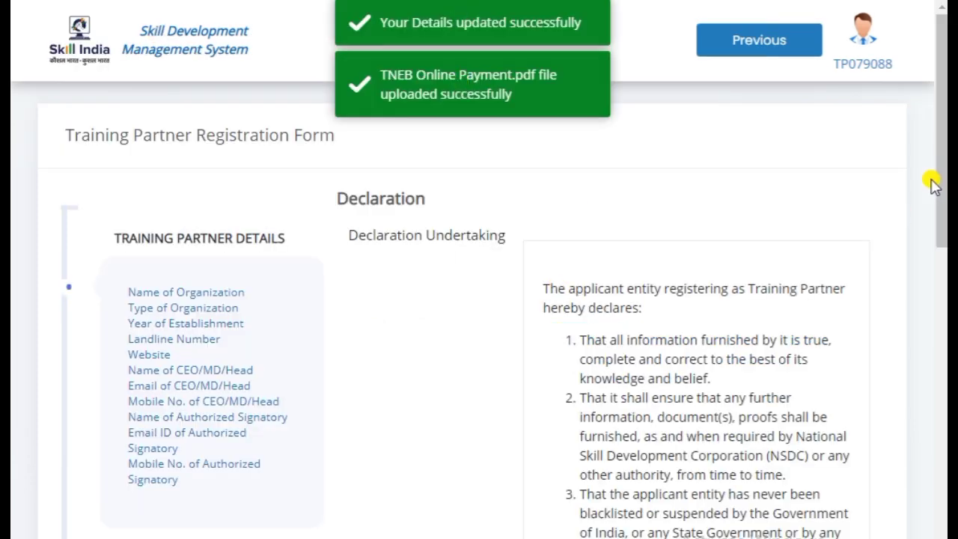
Tick 'I agree' on the declaration and use Save & Continue to reach Process Details
scroll(933, 184, down, 10)
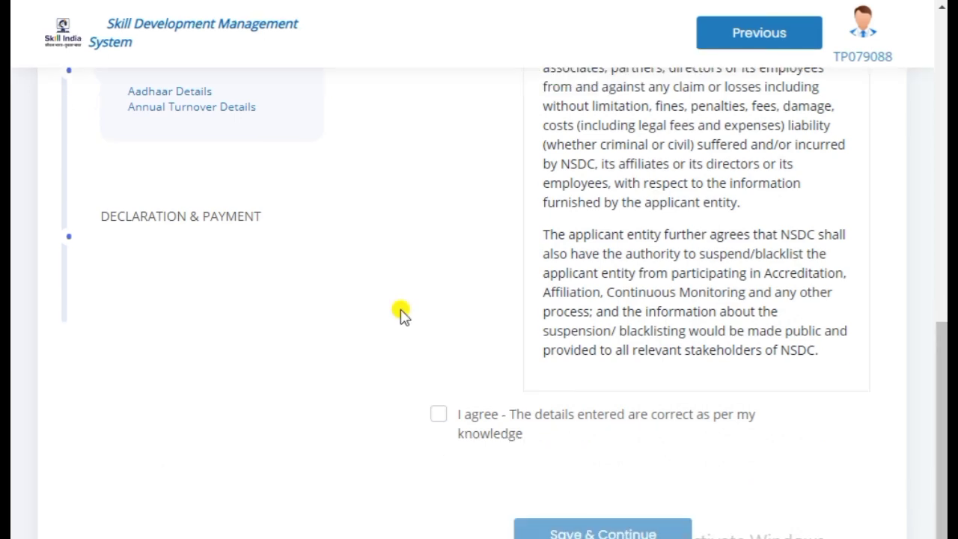
click(440, 417)
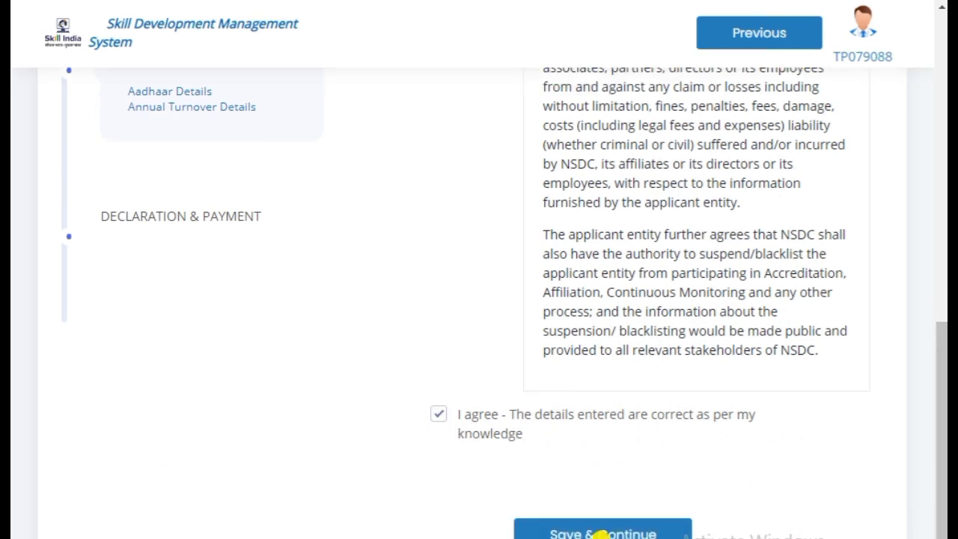
click(602, 534)
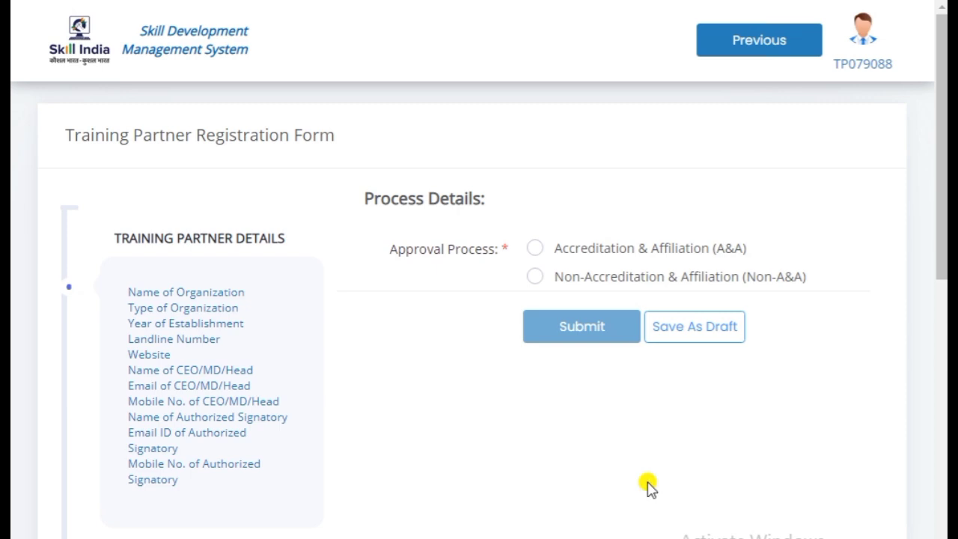
Select Accreditation & Affiliation (A&A), submit, and confirm going to the INR 10000.00 payment page
click(537, 250)
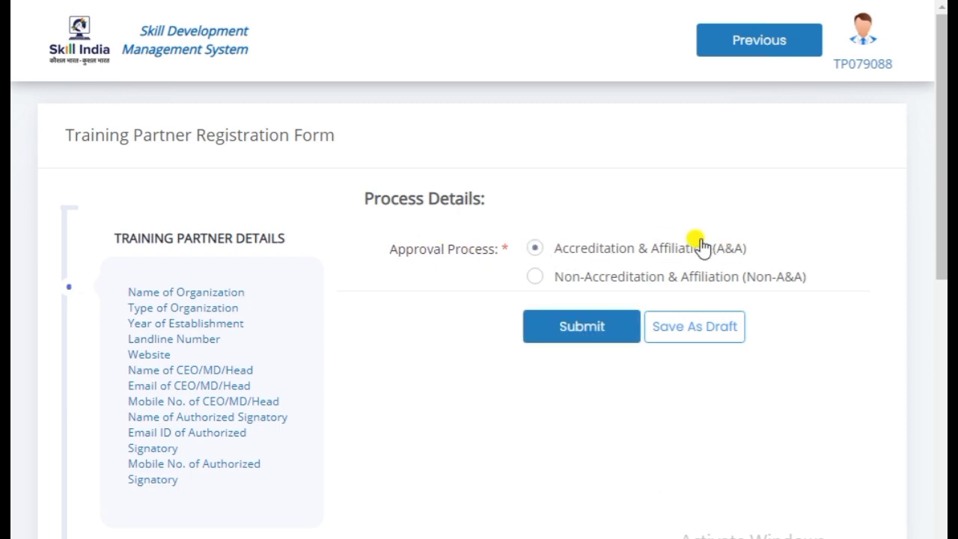
click(599, 329)
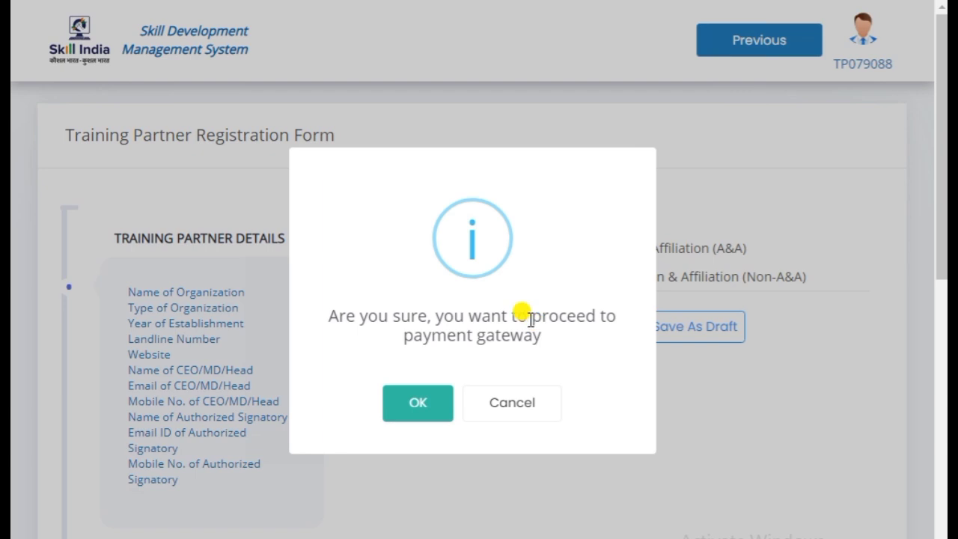
click(416, 408)
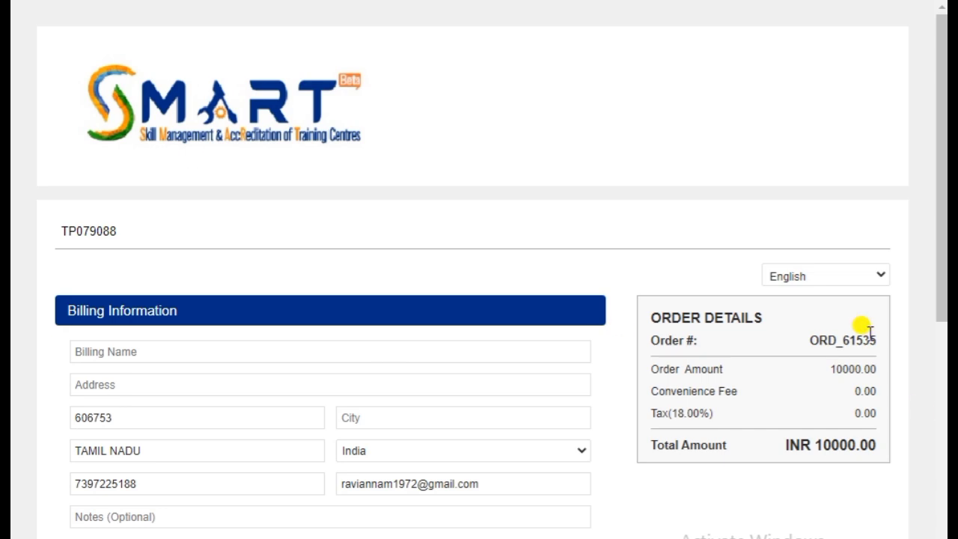
drag(856, 444, 809, 479)
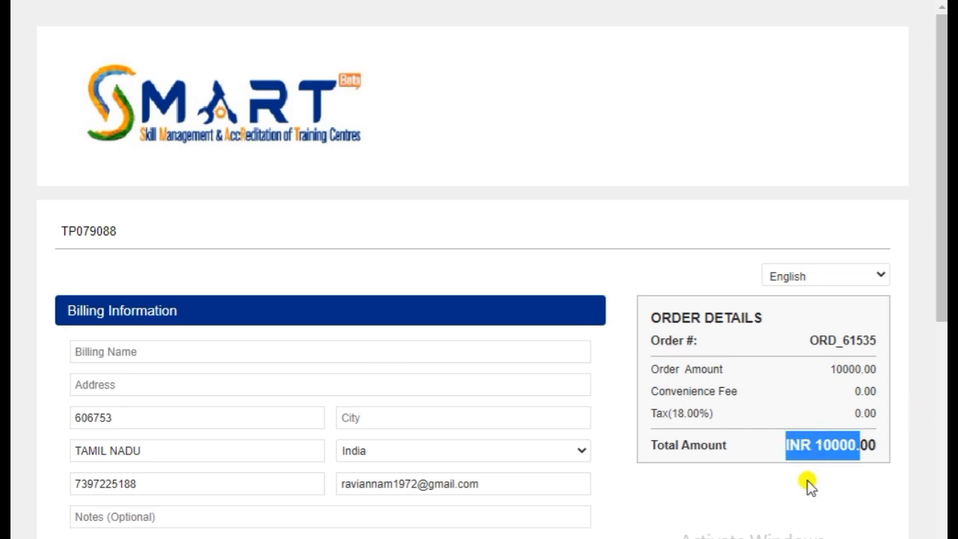
click(808, 479)
scroll(944, 254, down, 5)
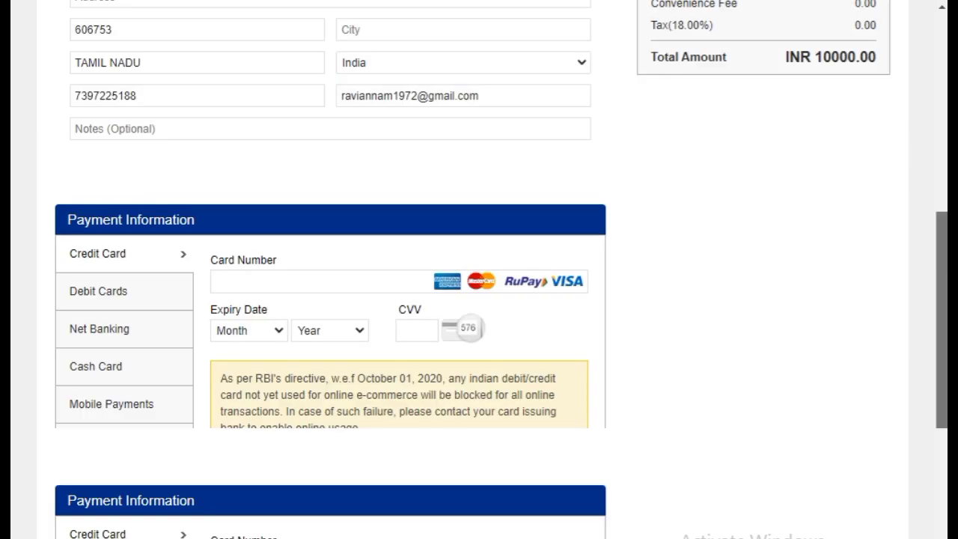
scroll(329, 300, down, 1)
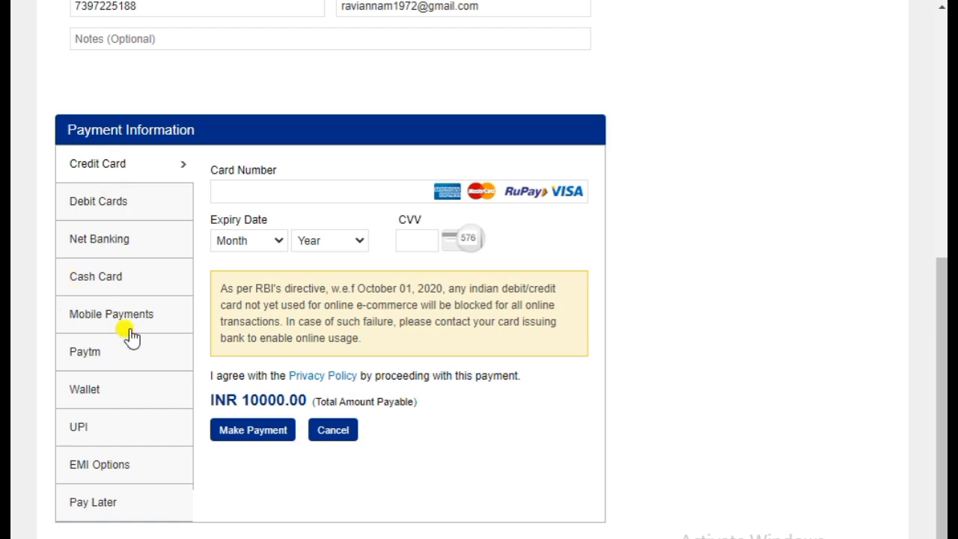
scroll(612, 326, down, 1)
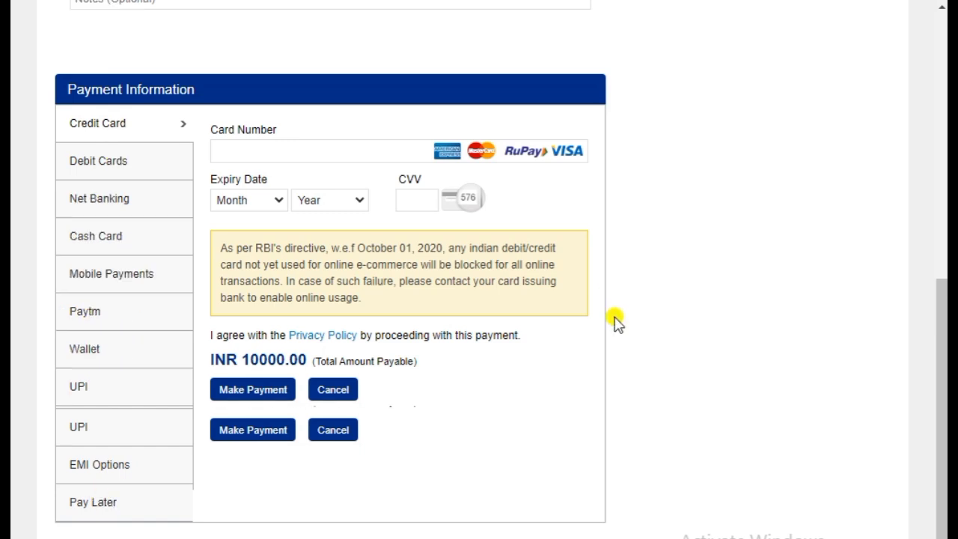
scroll(615, 322, up, 7)
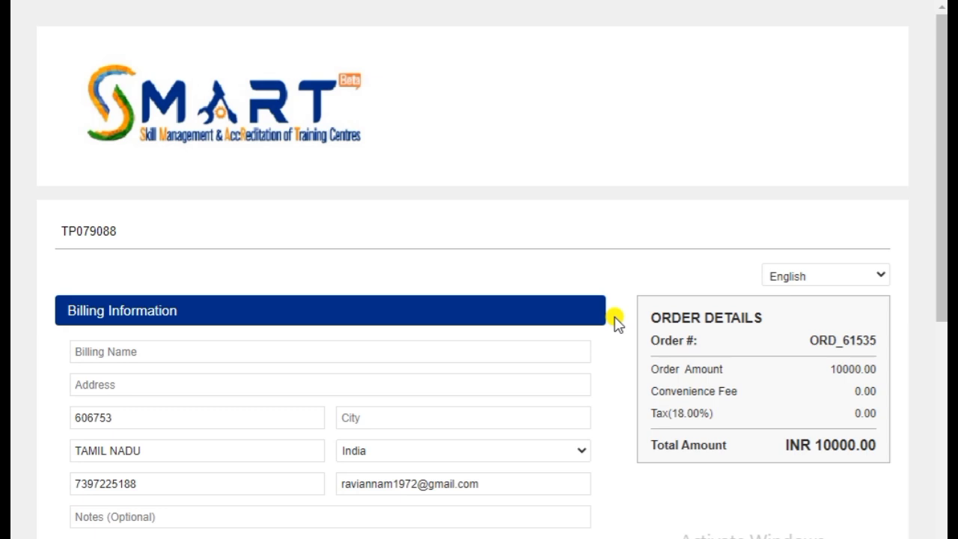
scroll(607, 265, down, 7)
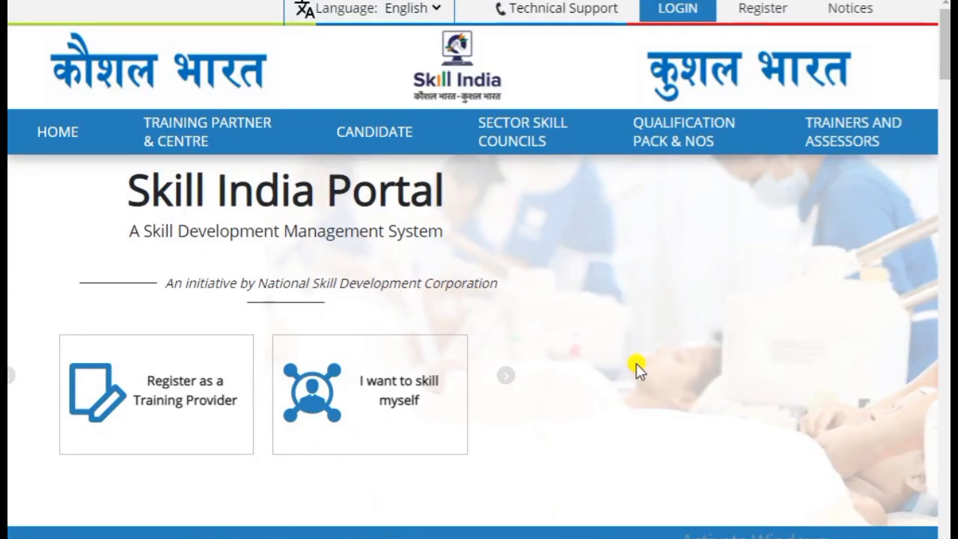
Scroll down to the Lifecycle section's Equipment Details- Job Role Wise Excel link
scroll(945, 56, down, 1)
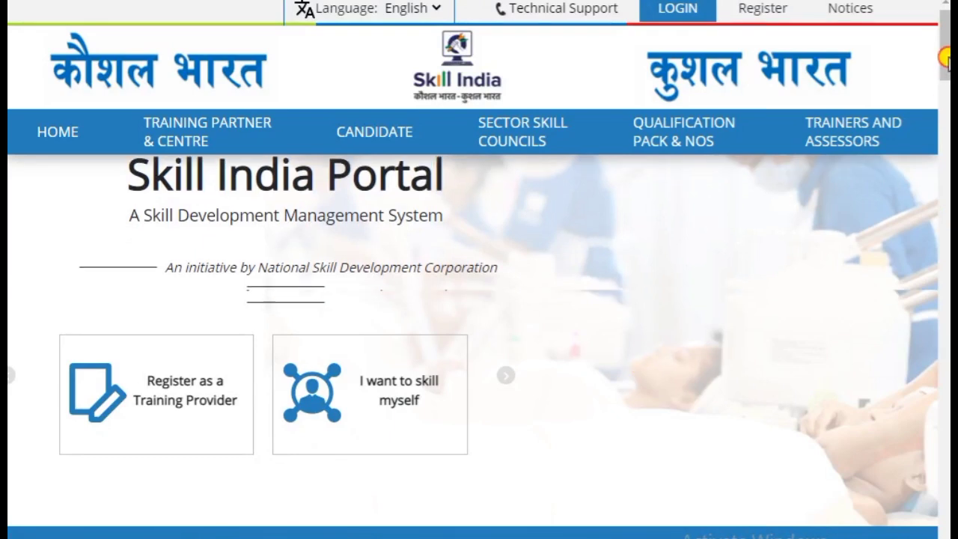
drag(945, 57, 948, 97)
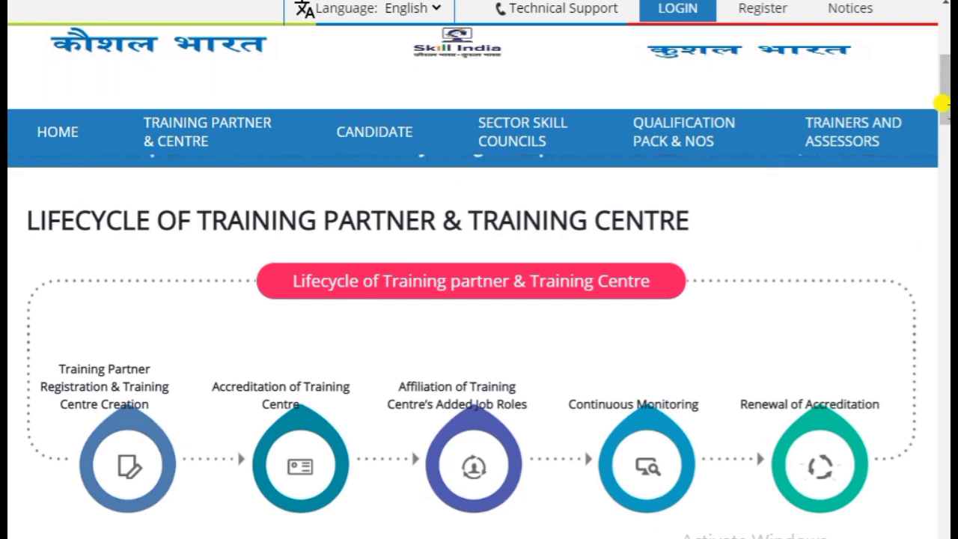
drag(944, 97, 945, 150)
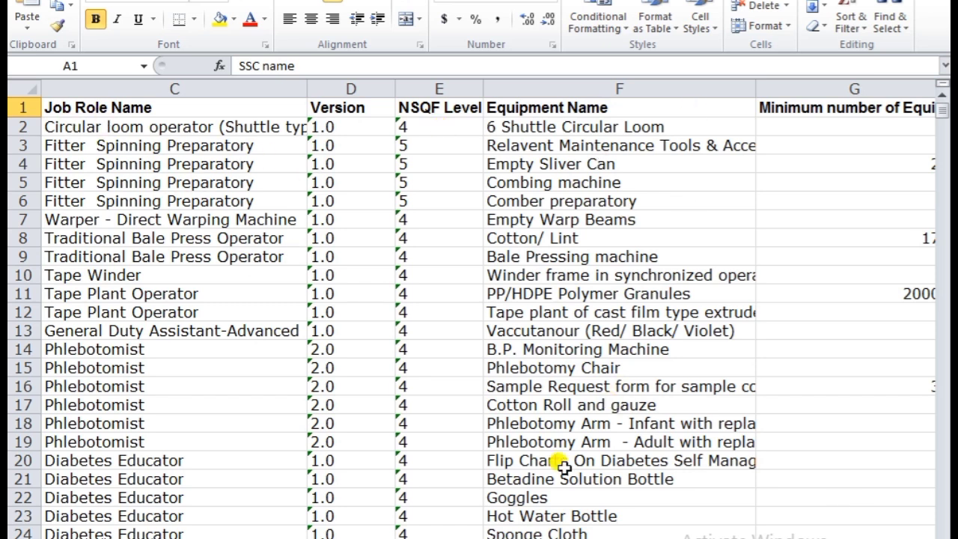
Scroll across the equipment columns and down the job-role rows of the Equipment Details sheet
scroll(479, 314, right, 1)
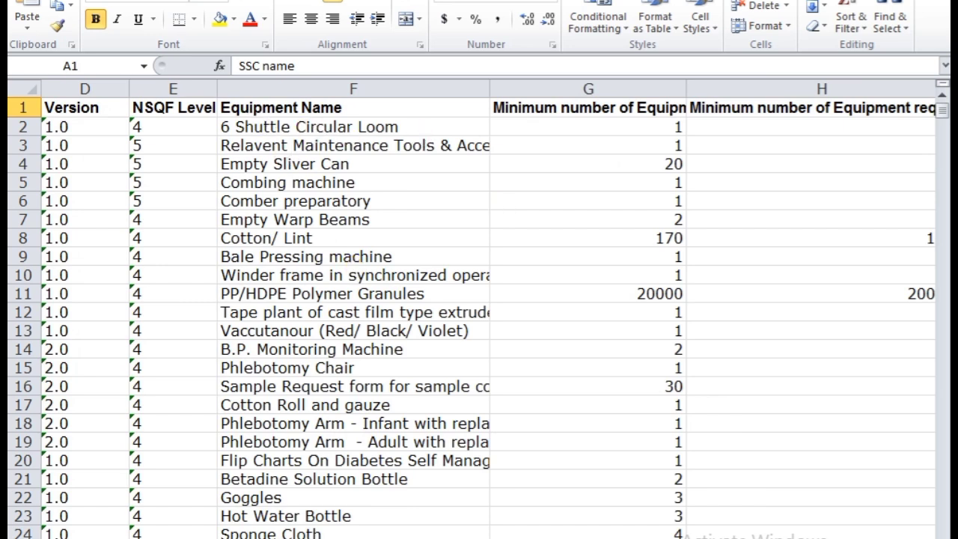
scroll(479, 314, right, 2)
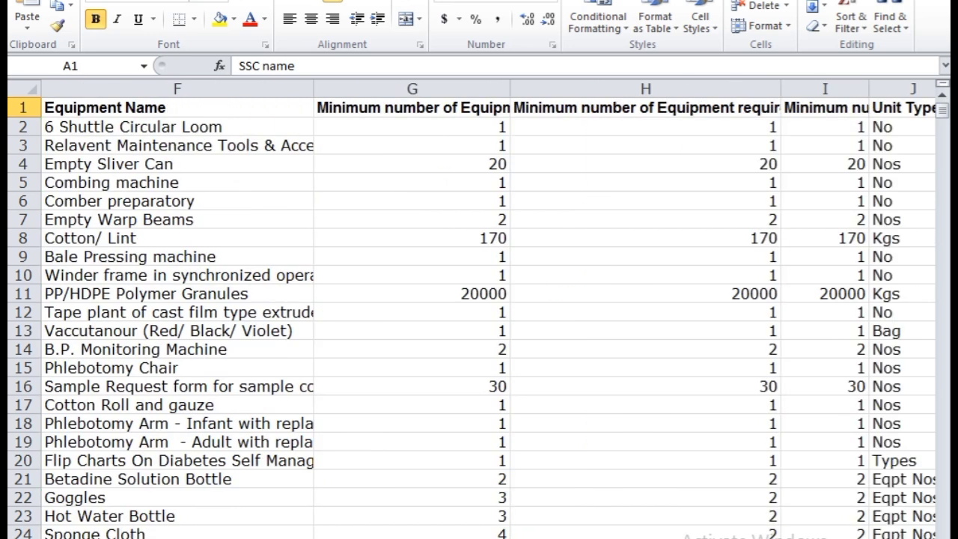
scroll(479, 314, right, 2)
scroll(479, 315, right, 3)
scroll(479, 315, left, 7)
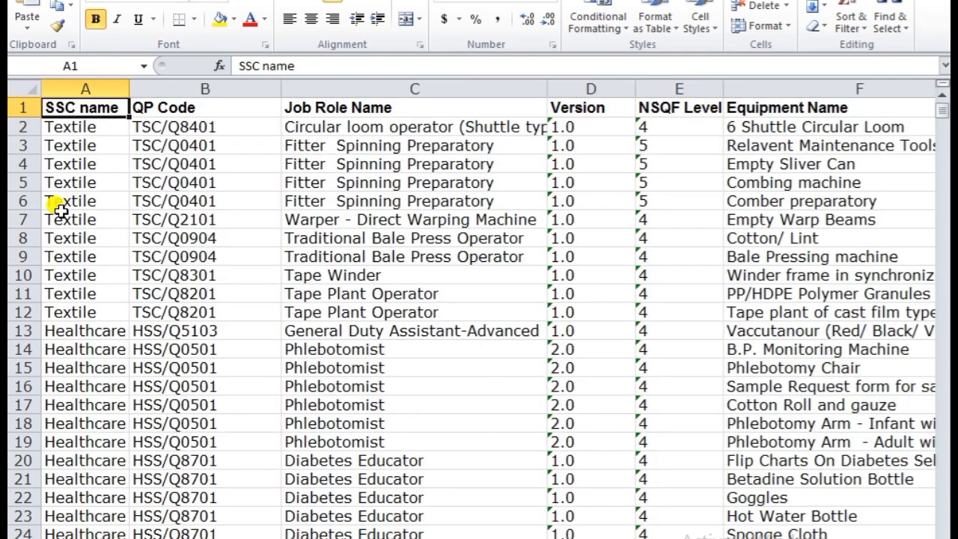
drag(940, 129, 941, 405)
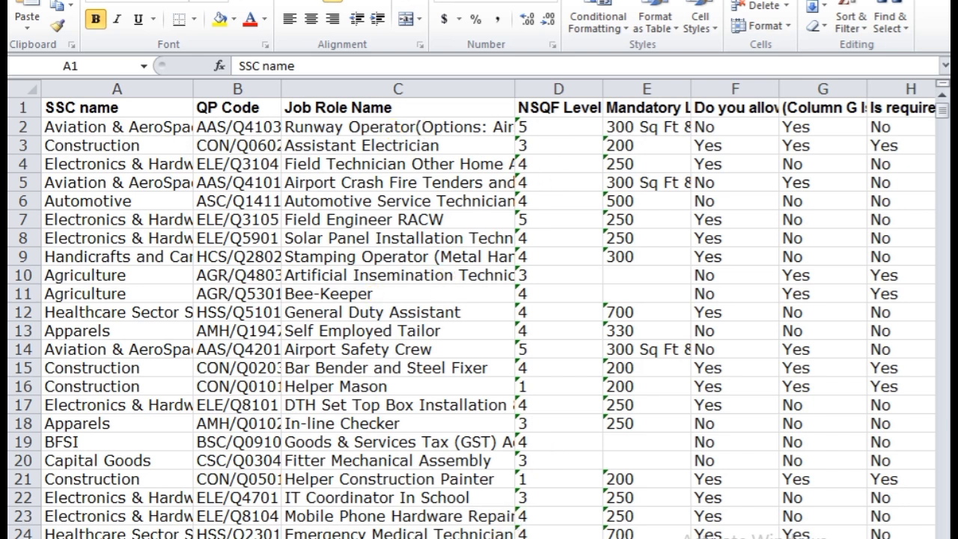
Scroll right to the Remarks column, jump back with Ctrl+Home, and scroll down the lab area sheet
scroll(479, 314, right, 2)
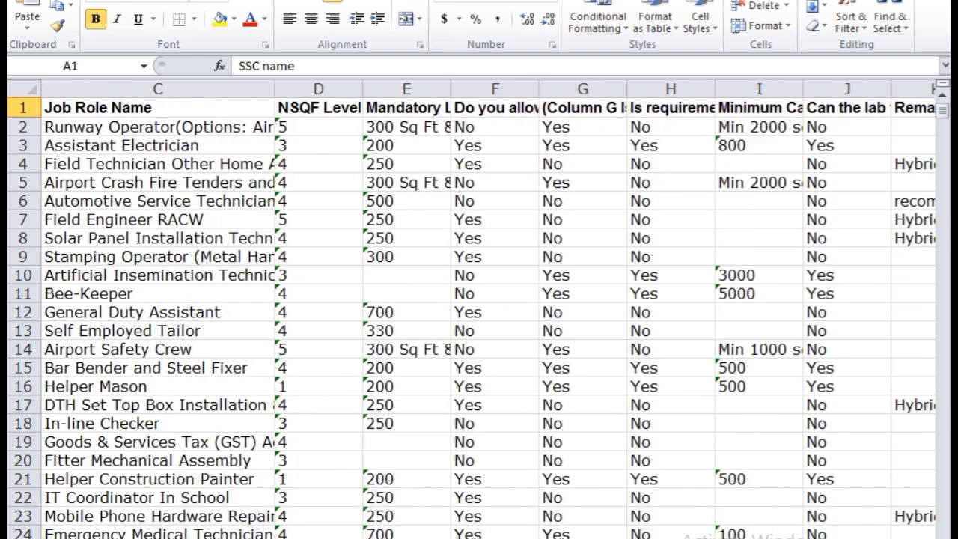
scroll(479, 314, right, 1)
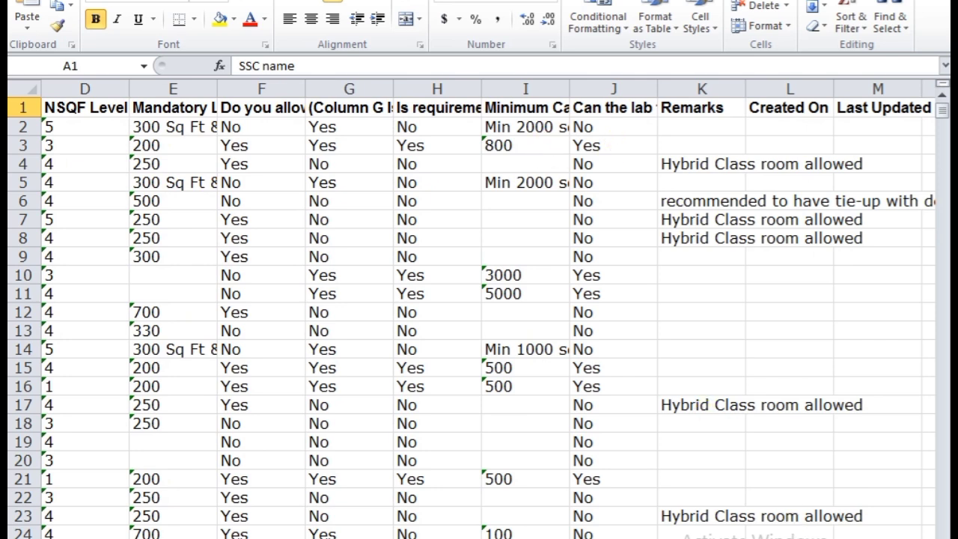
key(ctrl+Home)
drag(941, 112, 942, 467)
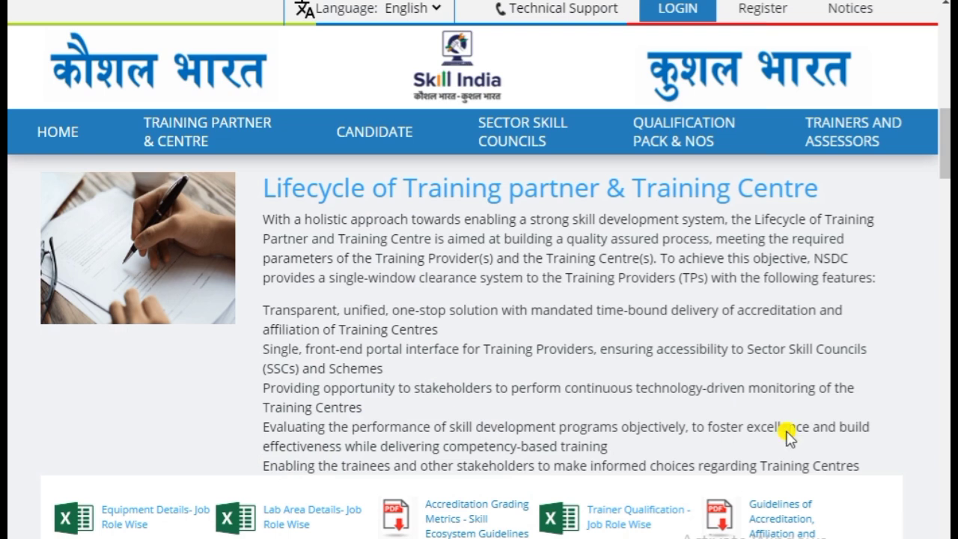
Scroll past the TOT/TOA buttons and Candidate images to the Steps To Register boxes
drag(942, 159, 944, 236)
scroll(607, 397, down, 5)
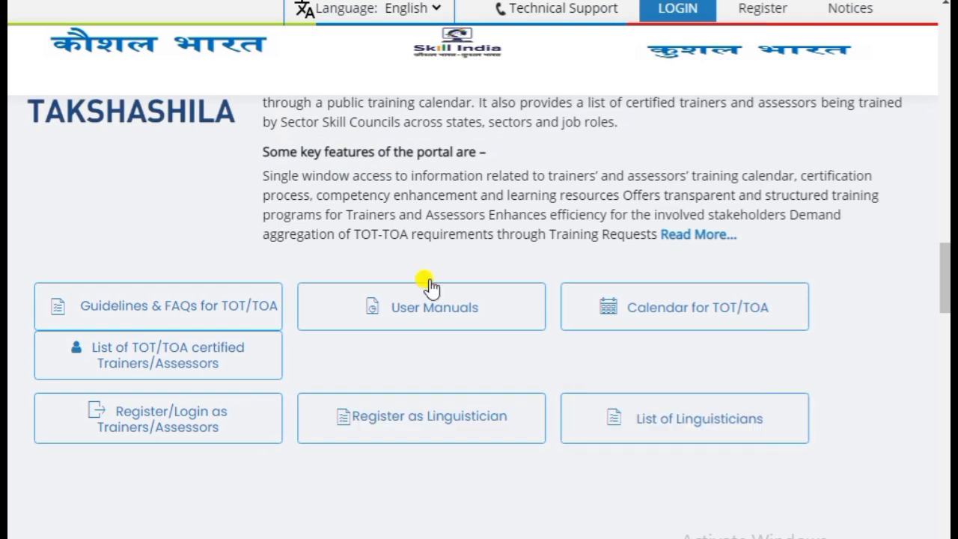
scroll(757, 496, down, 5)
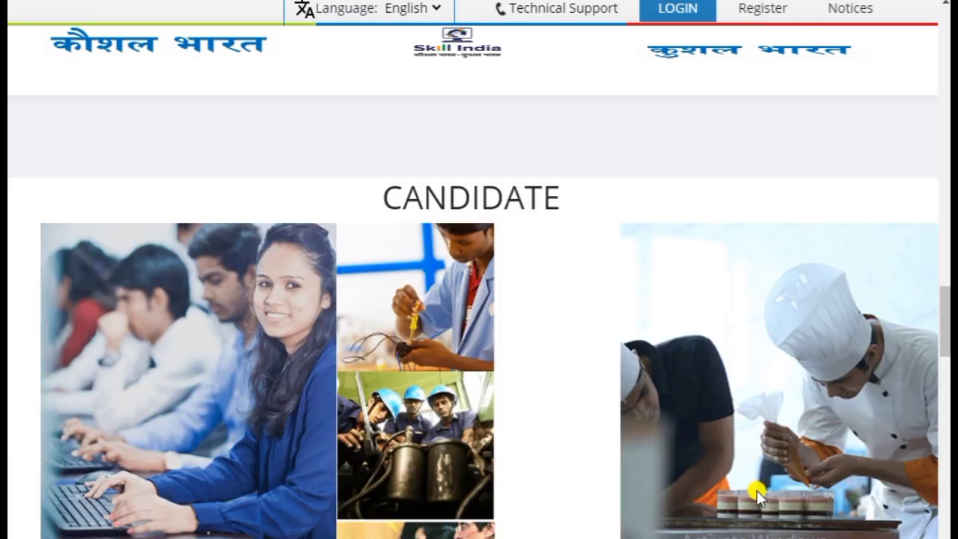
scroll(757, 495, down, 6)
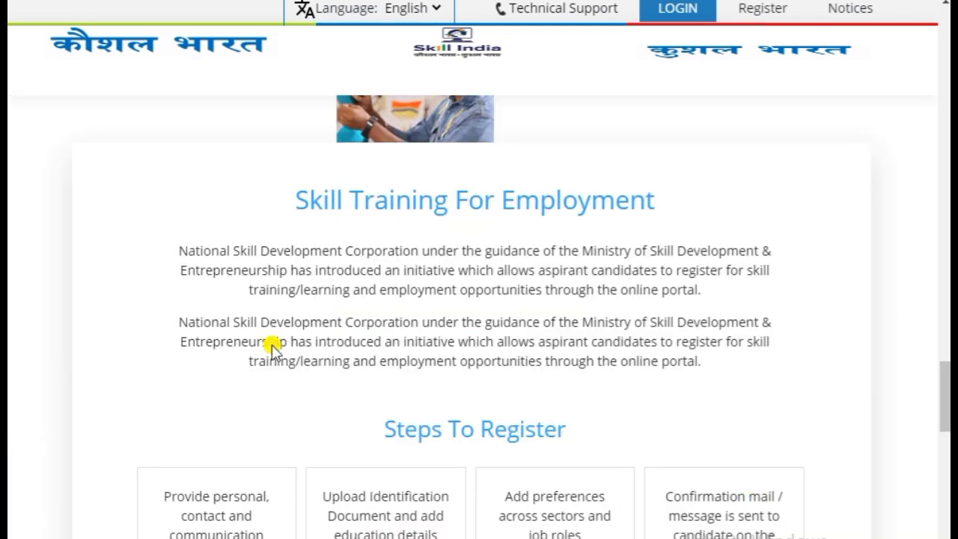
scroll(274, 346, down, 2)
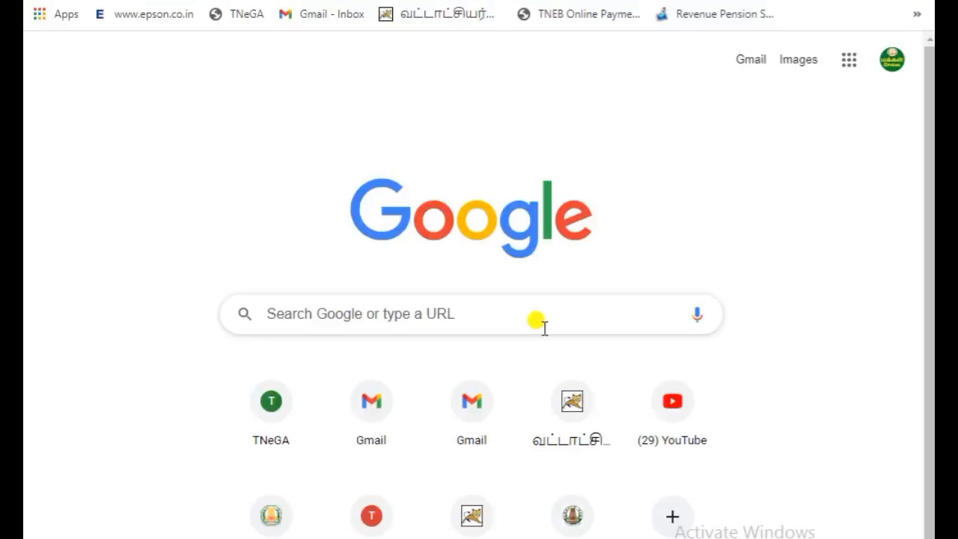
Search Google for 'pmkvy center' and open the 'Find your Training Centre - pmkvy' result
click(541, 314)
text(p)
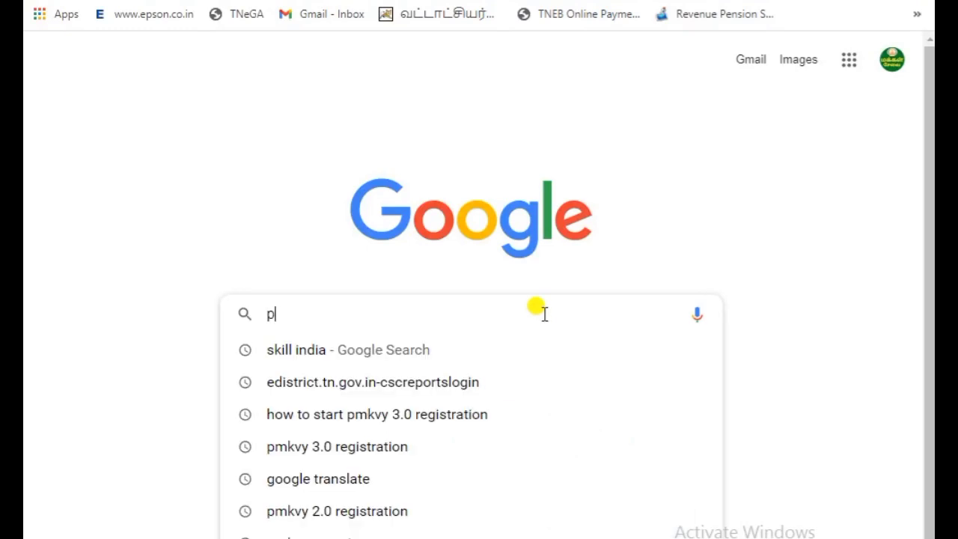
text(mkvy)
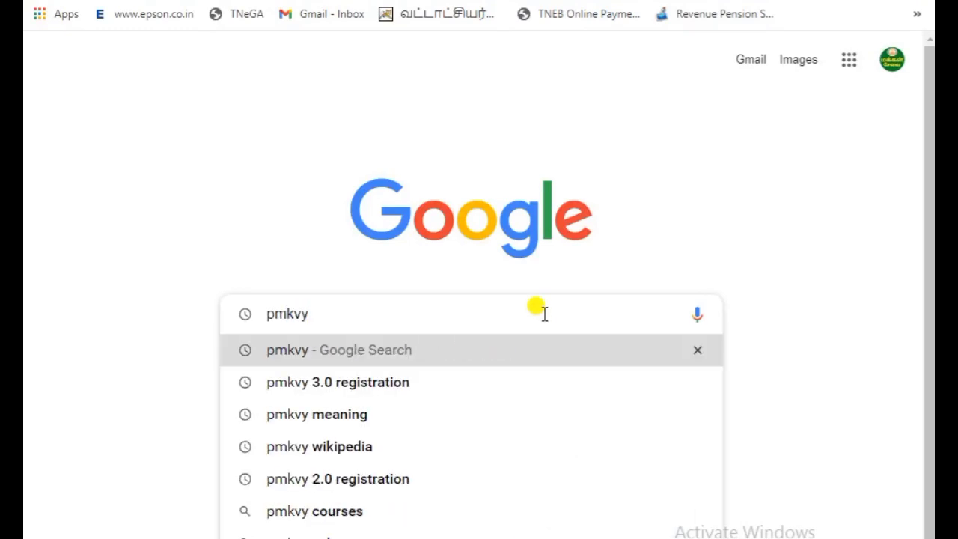
text(n)
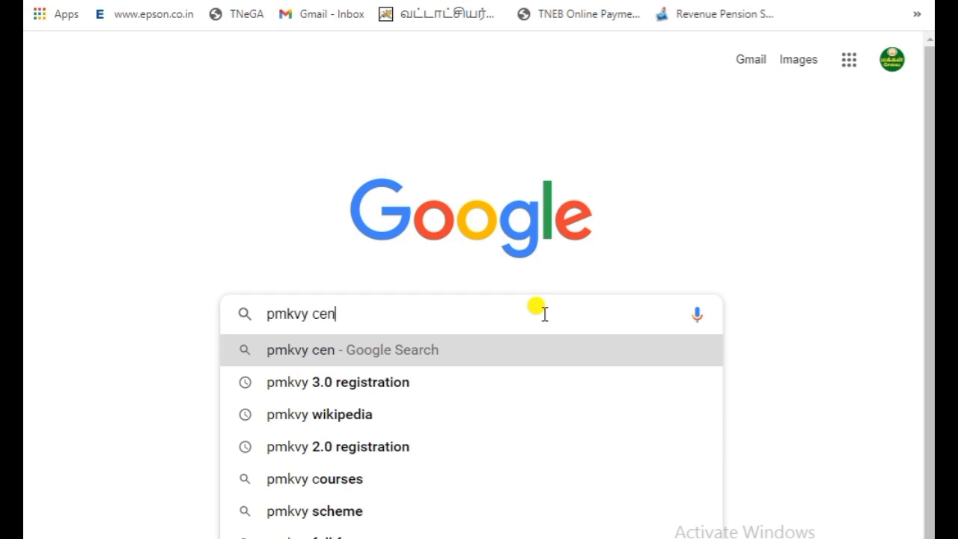
key(Down)
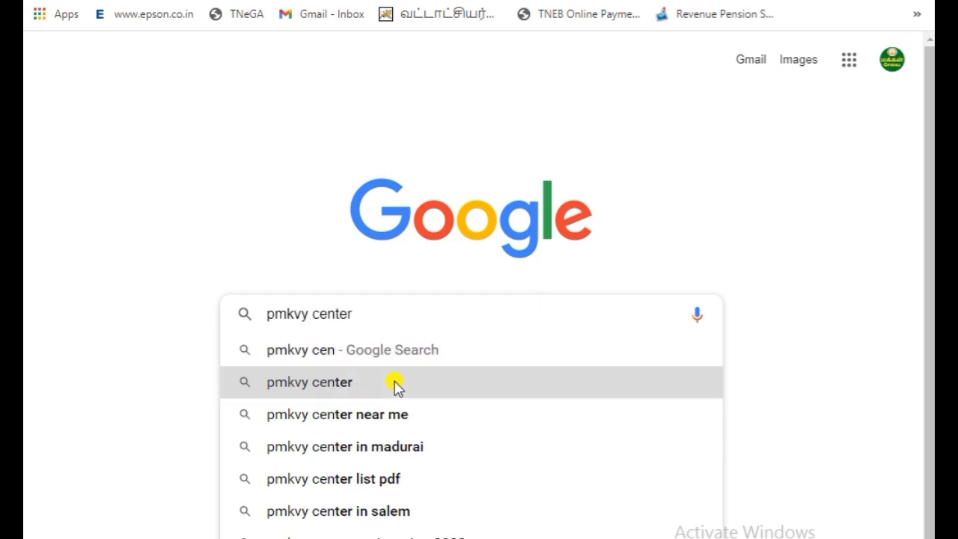
key(Return)
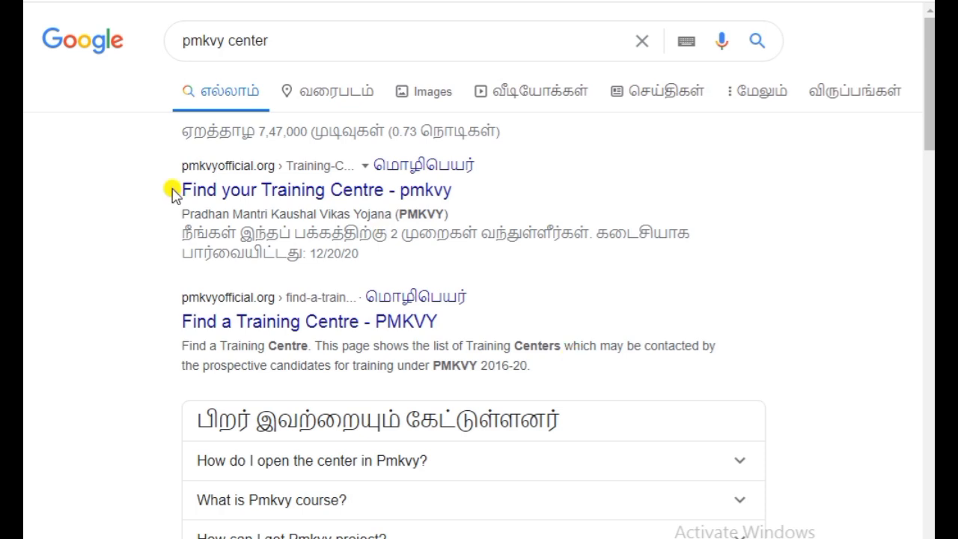
click(342, 194)
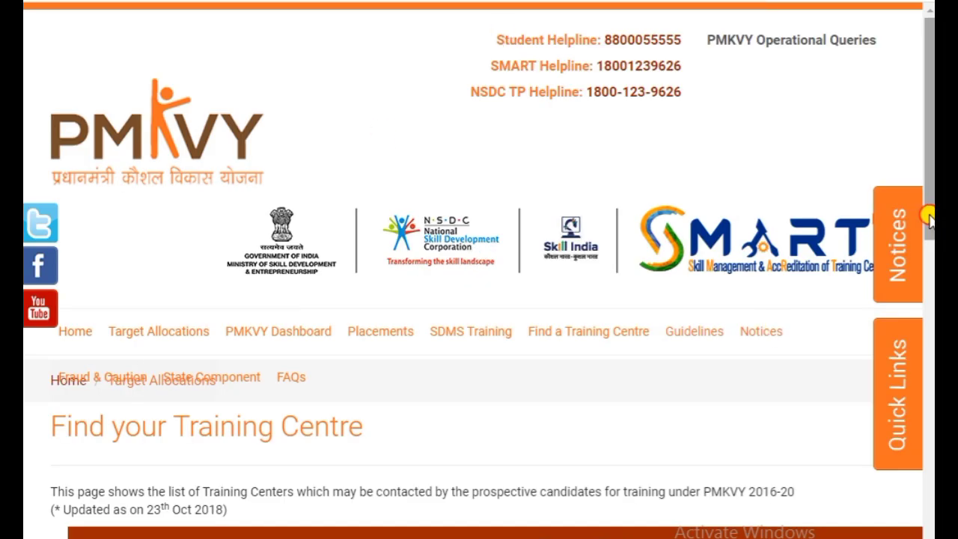
Browse the available sectors list and close it without selecting a sector
drag(928, 202, 928, 281)
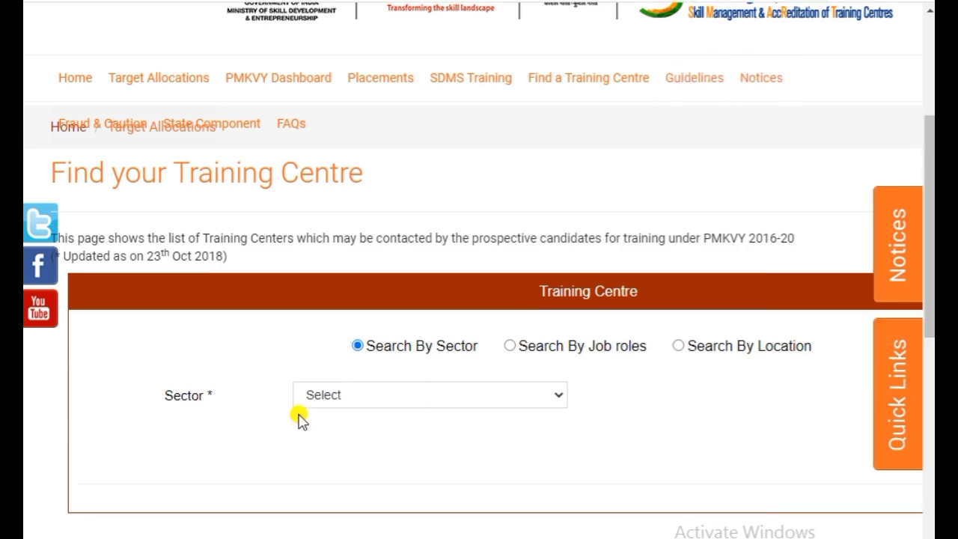
click(384, 397)
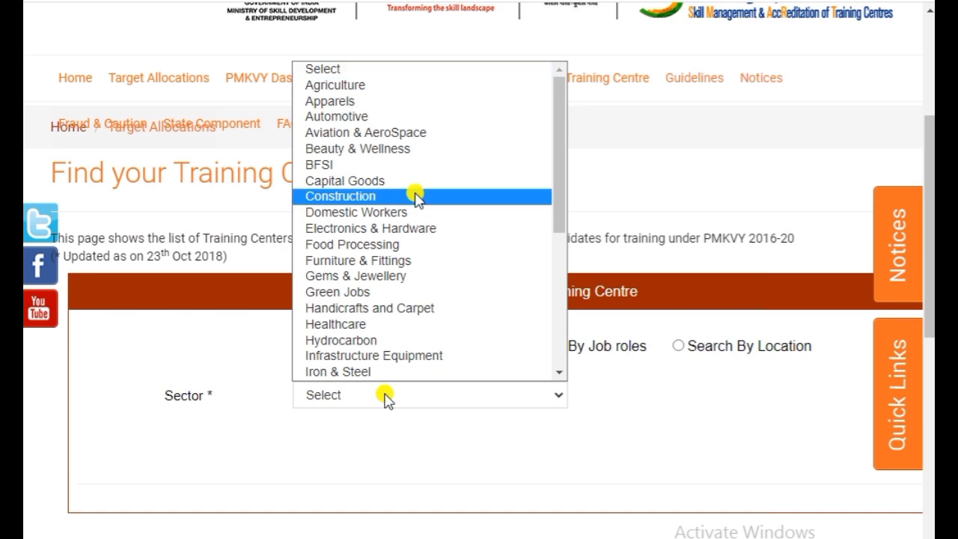
scroll(417, 261, down, 5)
click(681, 448)
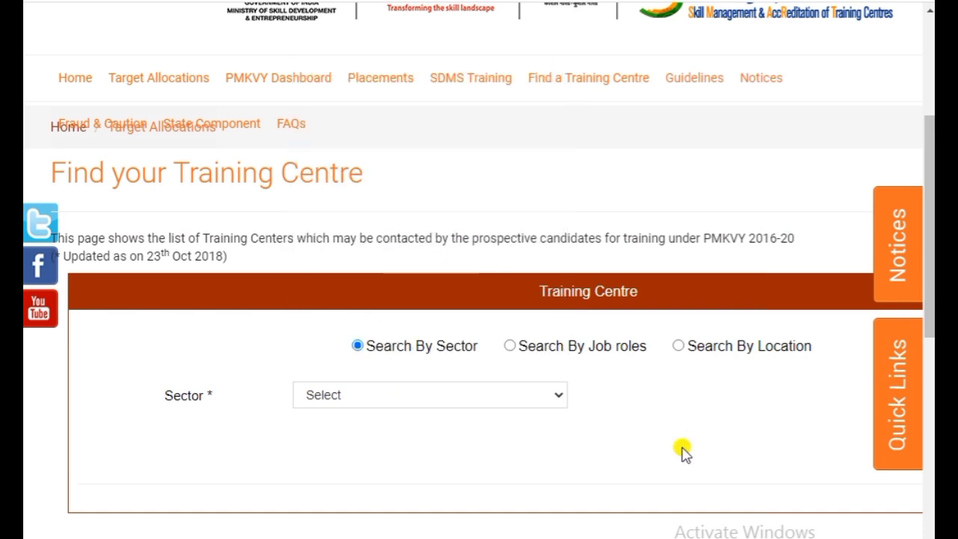
scroll(734, 443, down, 3)
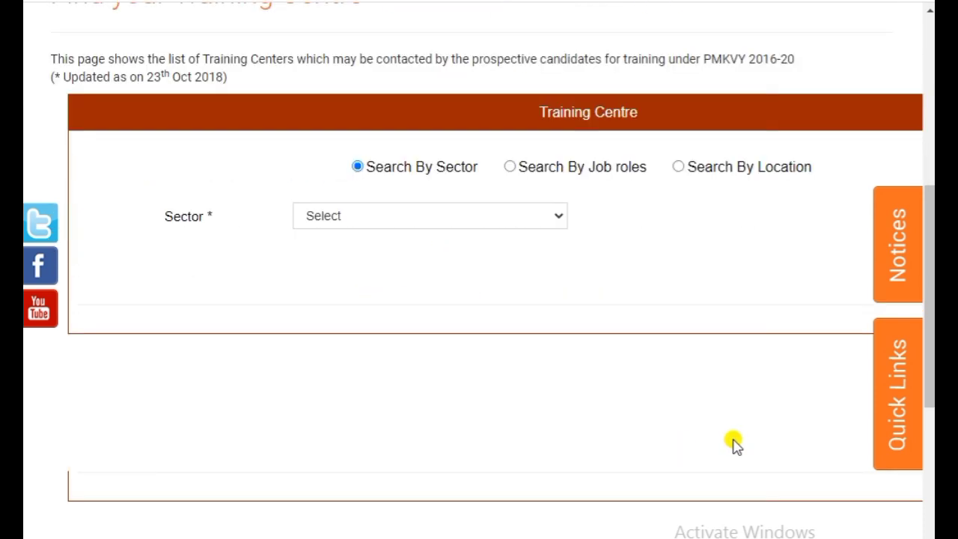
Search centres by location with state TAMIL NADU and district KANCHIPURAM, and submit
click(677, 169)
click(470, 217)
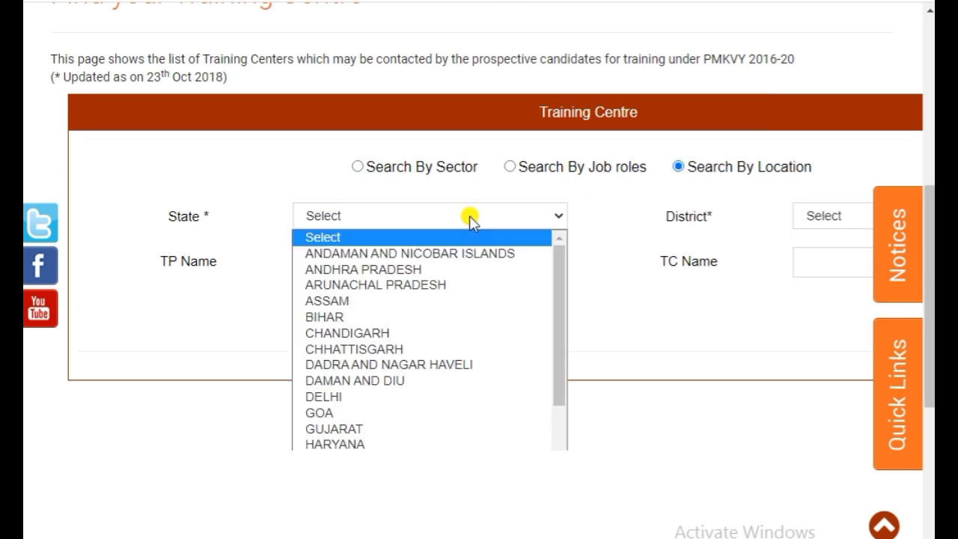
scroll(444, 382, down, 5)
click(394, 462)
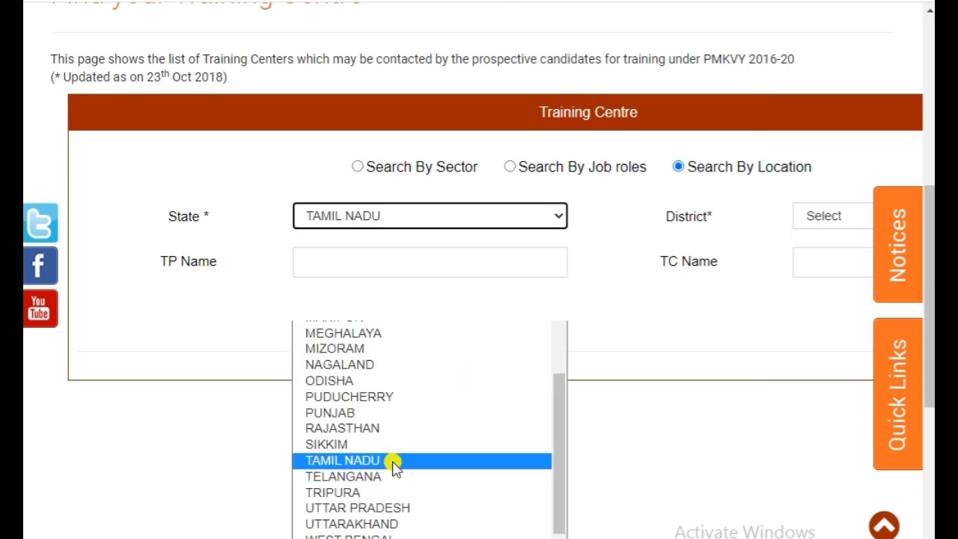
scroll(479, 300, right, 3)
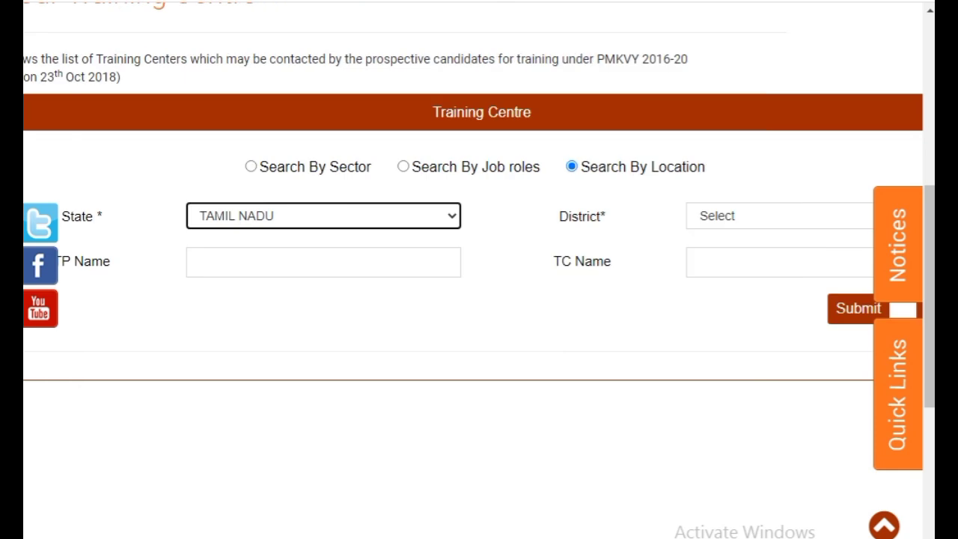
click(767, 217)
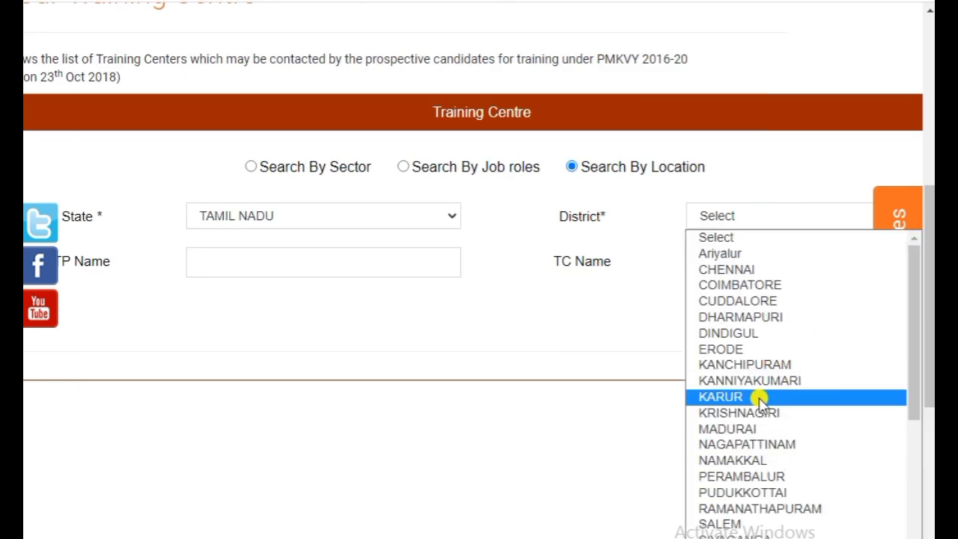
click(751, 366)
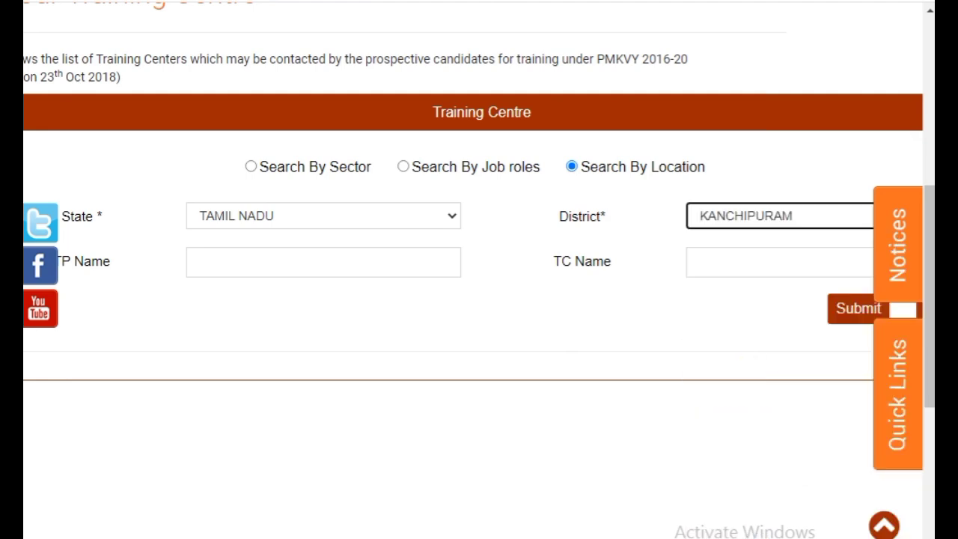
scroll(750, 369, right, 3)
click(746, 310)
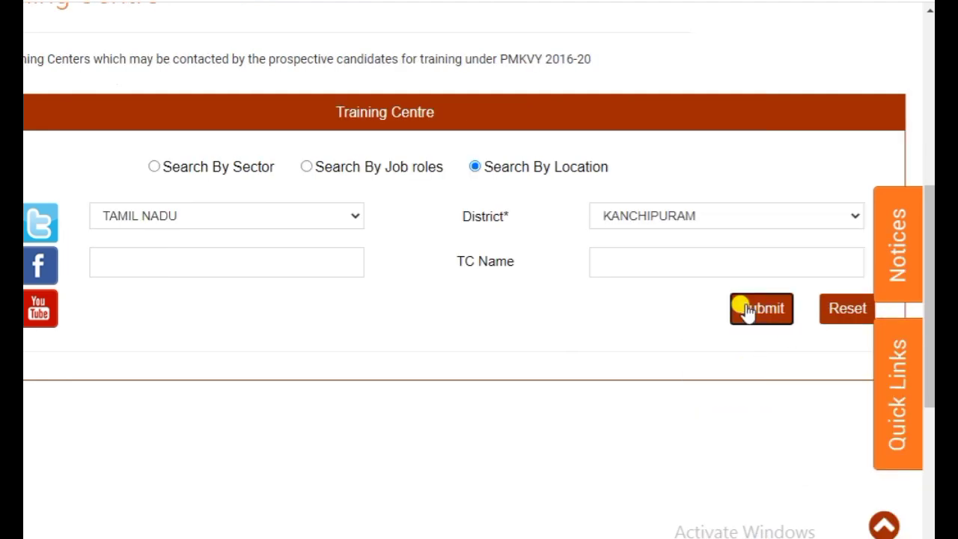
Scroll through the 18 Kanchipuram training centre records, panning across sectors, job roles, contacts and addresses
scroll(573, 384, down, 4)
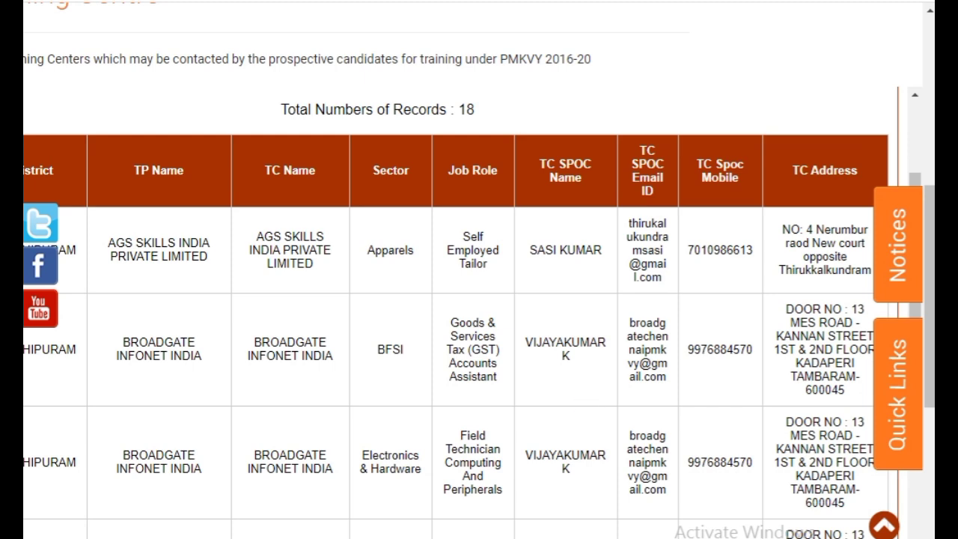
scroll(479, 299, left, 3)
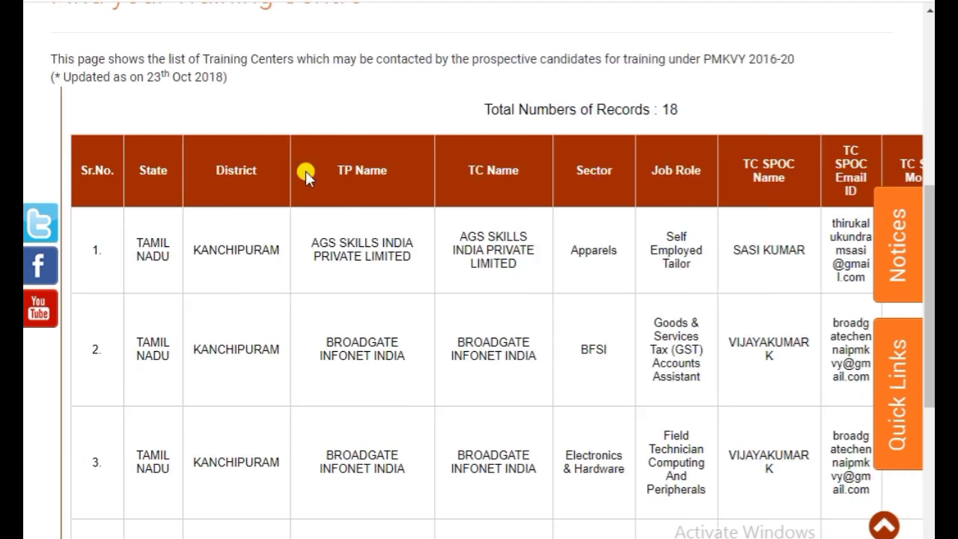
scroll(508, 327, down, 15)
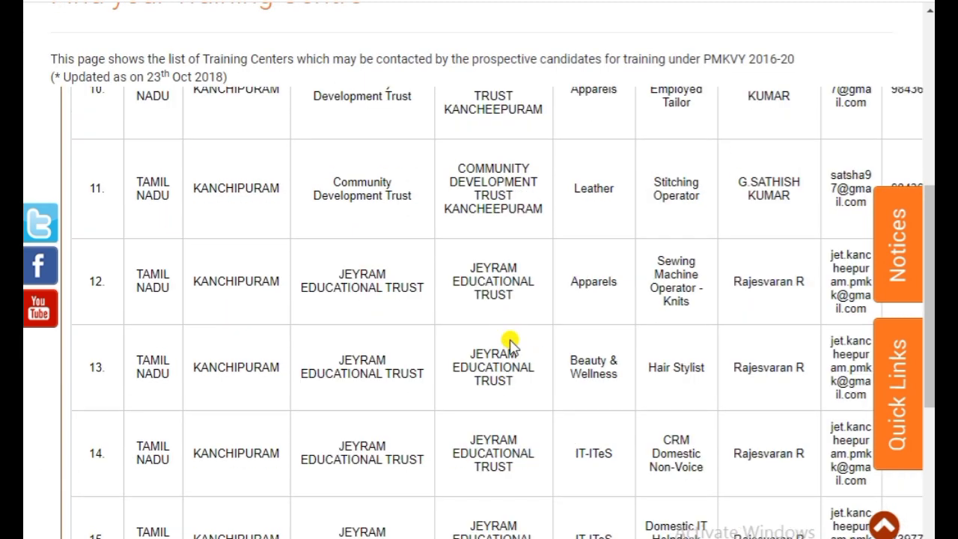
scroll(648, 412, right, 4)
scroll(648, 412, up, 5)
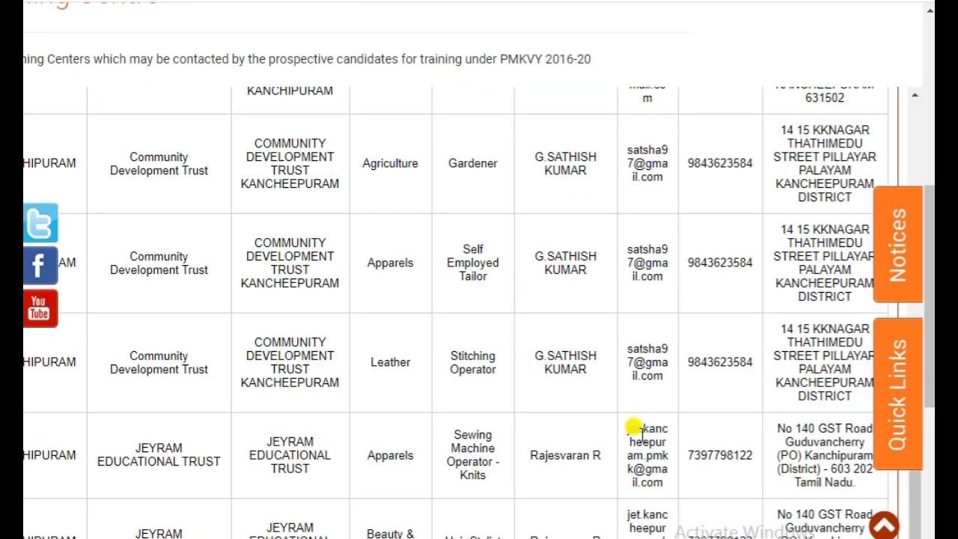
scroll(648, 337, up, 6)
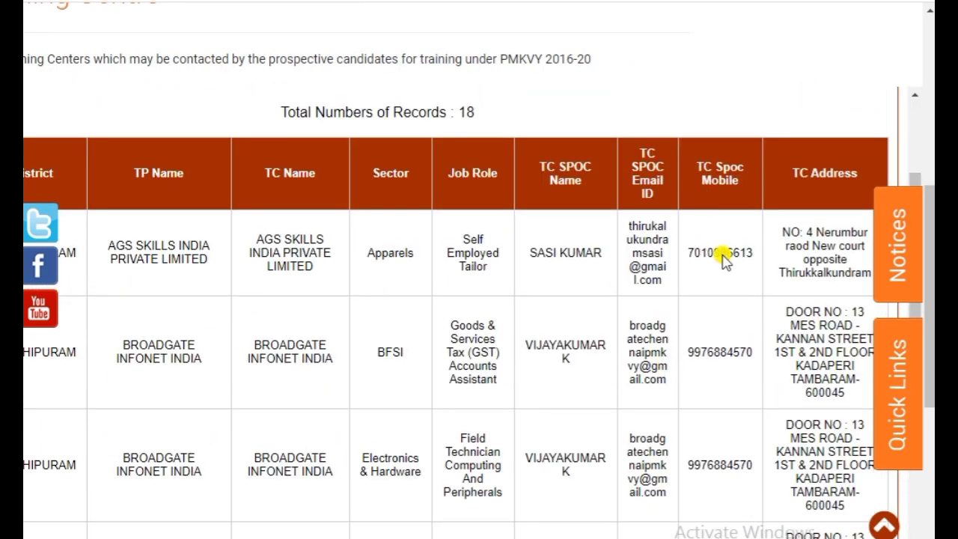
scroll(734, 410, down, 8)
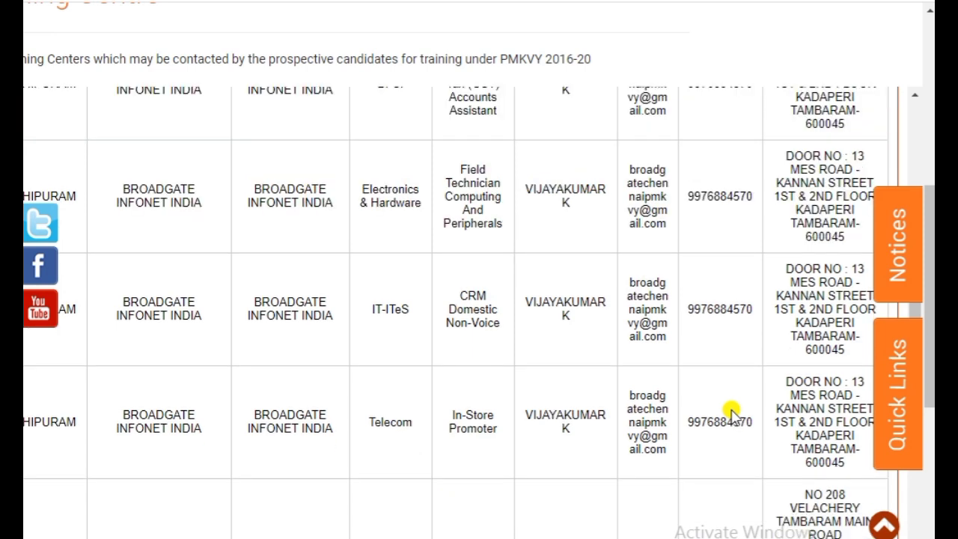
scroll(732, 408, down, 5)
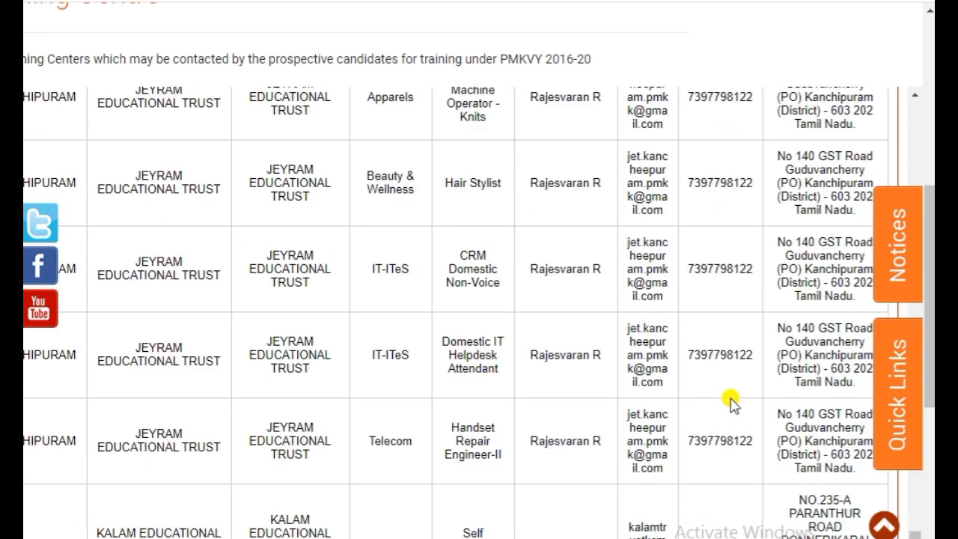
scroll(732, 404, down, 1)
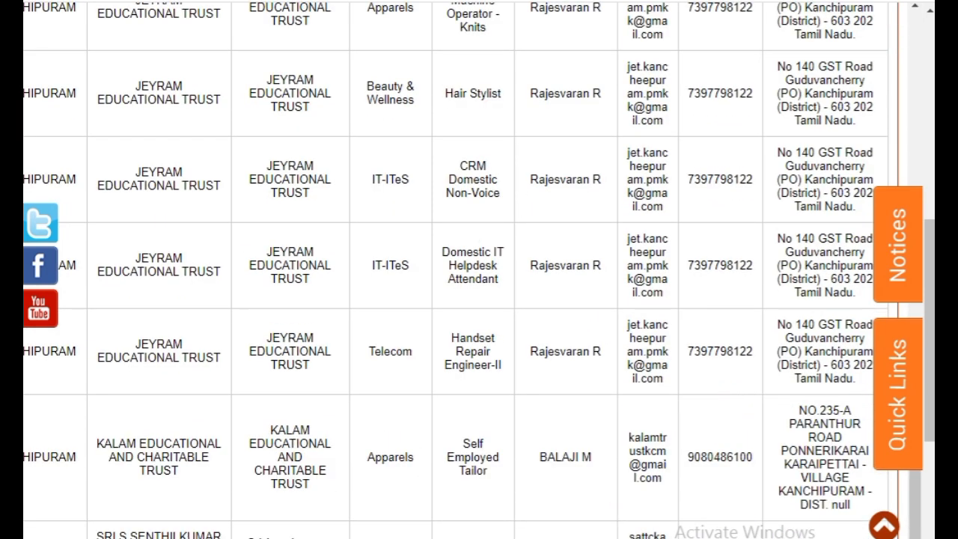